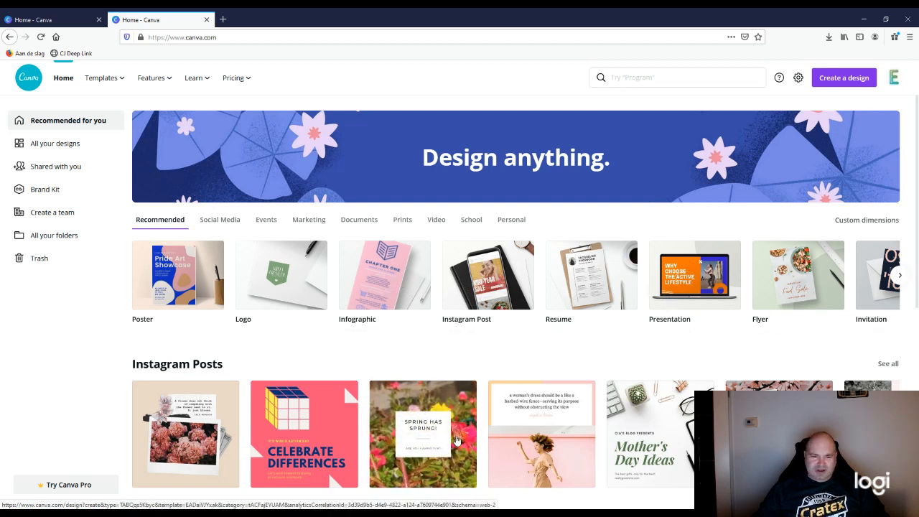
# - Look through the template categories on the home page, from Instagram Posts down to YouTube Channel Art
pyautogui.scroll(-1, 457, 441)
pyautogui.scroll(-6, 457, 440)
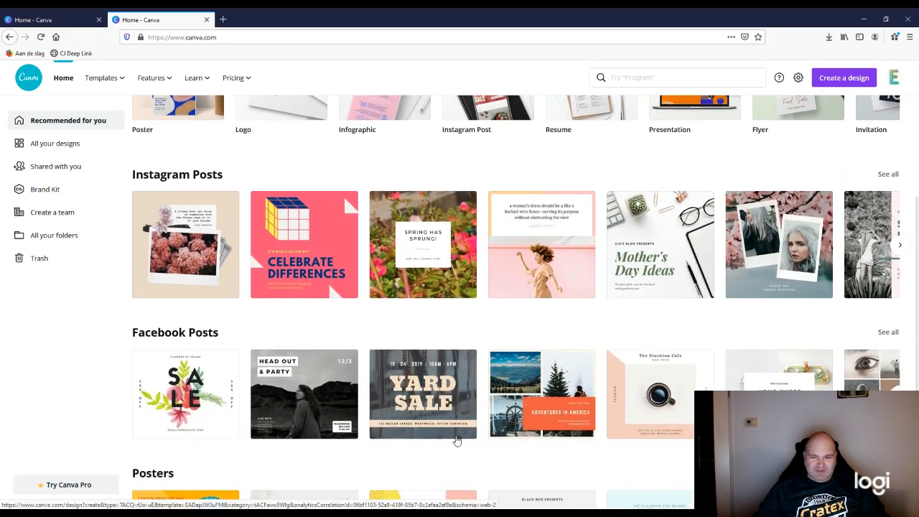
pyautogui.scroll(-2, 457, 441)
pyautogui.scroll(-5, 457, 440)
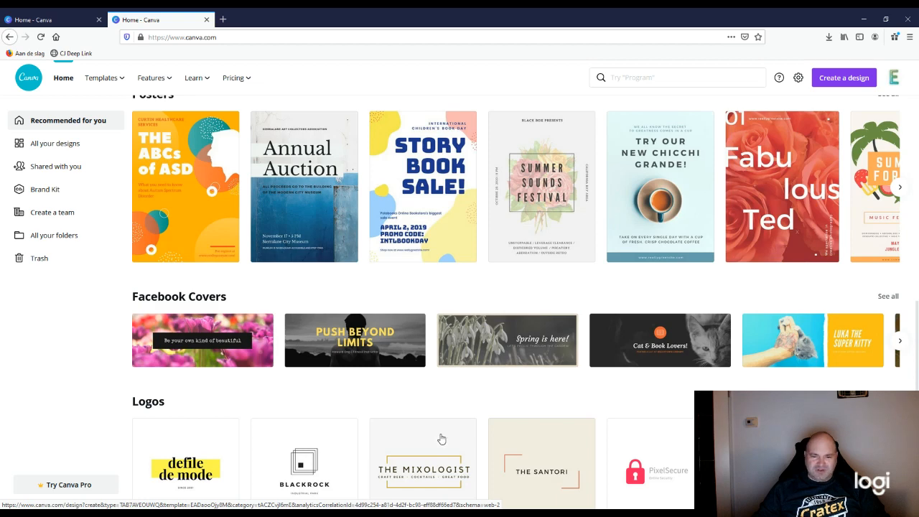
pyautogui.scroll(-1, 407, 424)
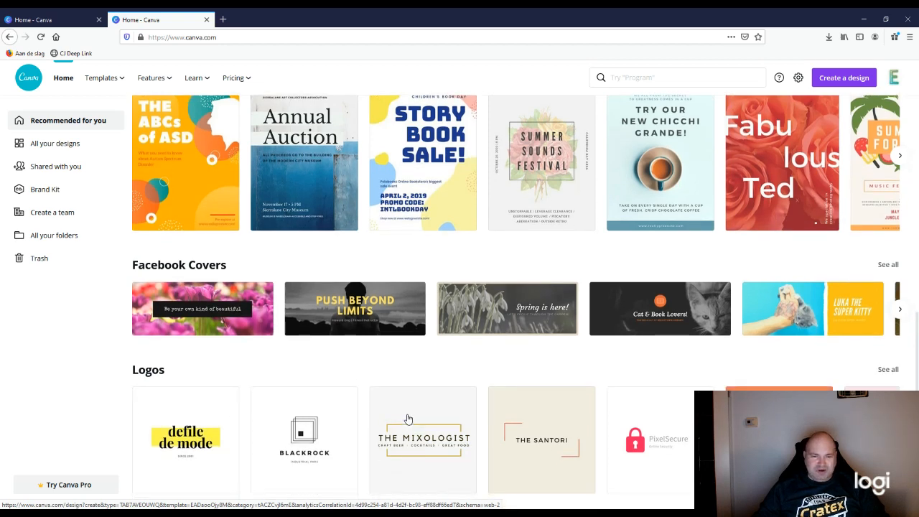
pyautogui.scroll(-3, 365, 412)
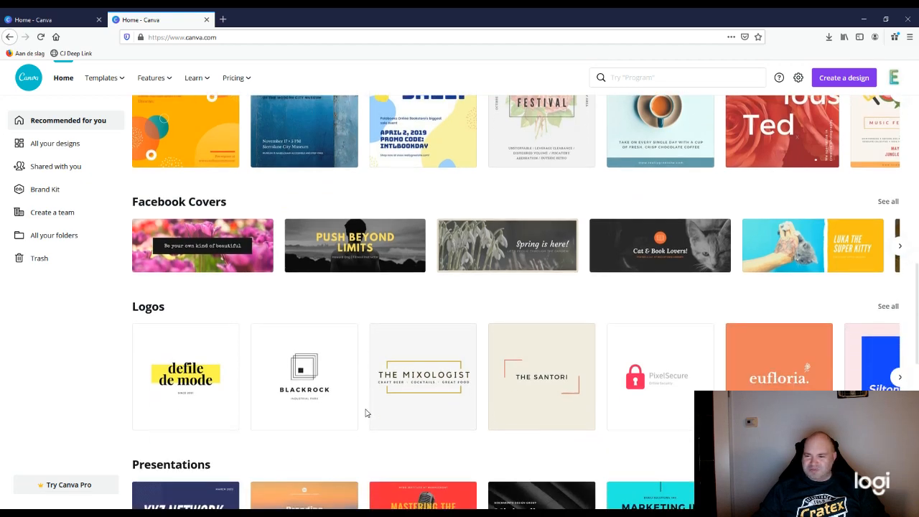
pyautogui.scroll(-5, 366, 412)
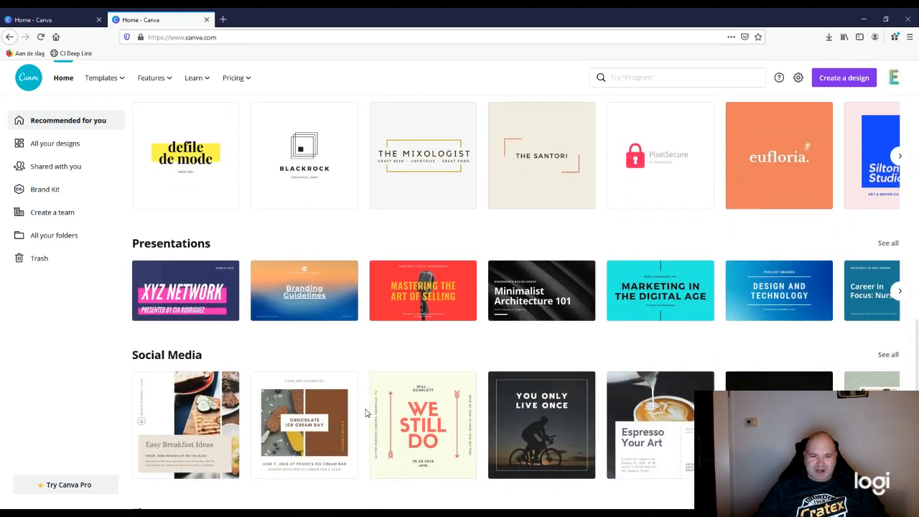
pyautogui.scroll(-1, 366, 412)
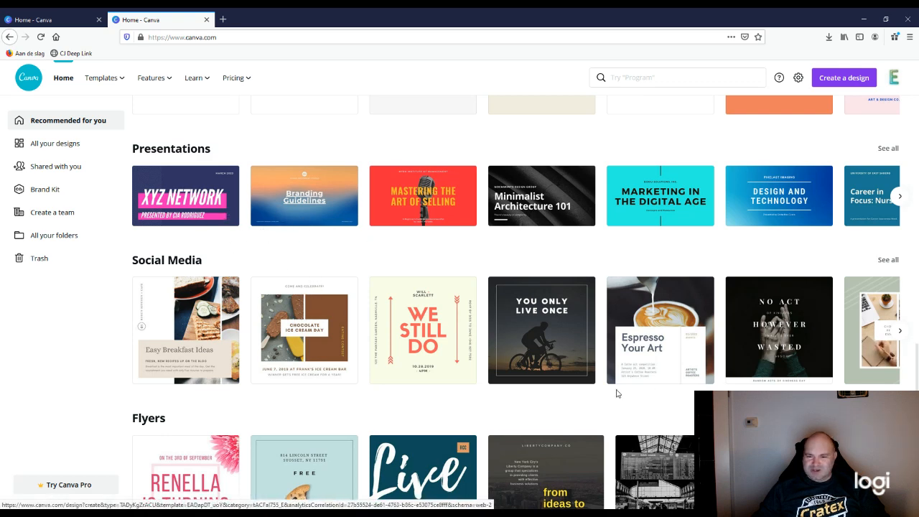
pyautogui.scroll(-1, 563, 395)
pyautogui.scroll(-1, 553, 394)
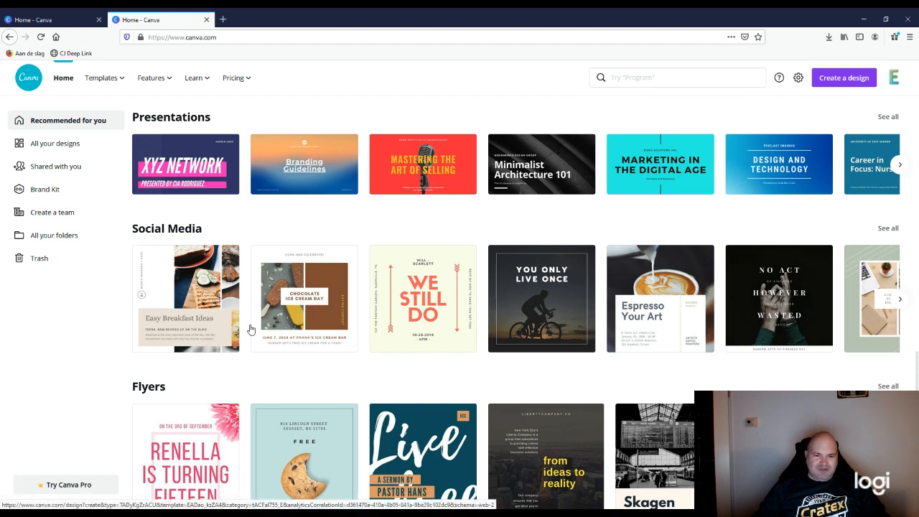
pyautogui.scroll(-2, 421, 439)
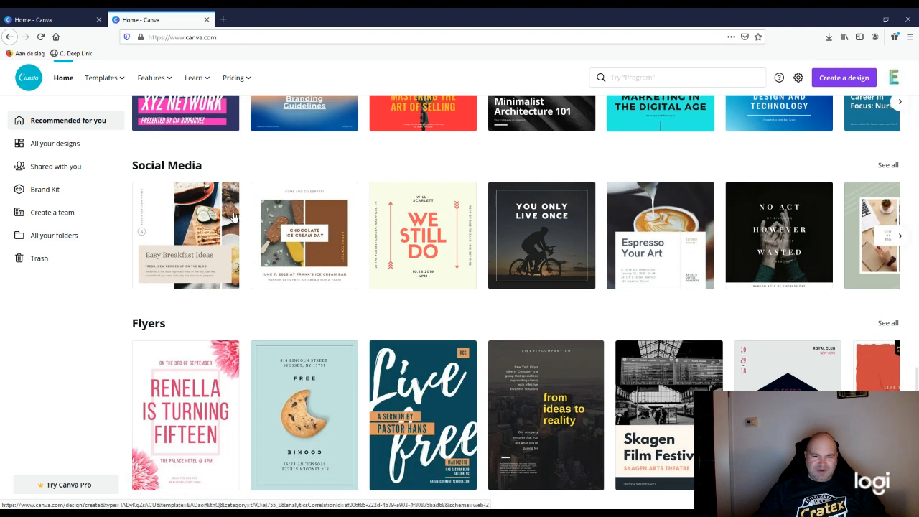
pyautogui.scroll(-10, 427, 412)
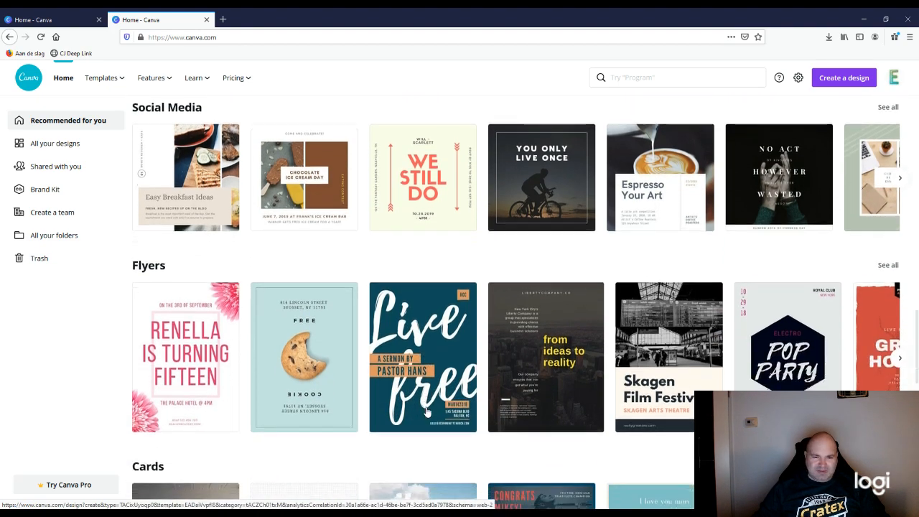
pyautogui.scroll(-7, 426, 412)
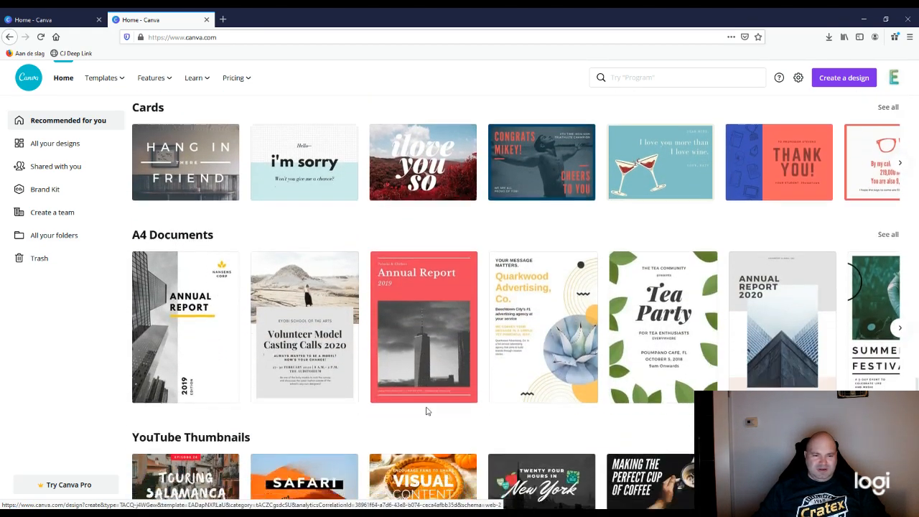
pyautogui.scroll(-3, 427, 412)
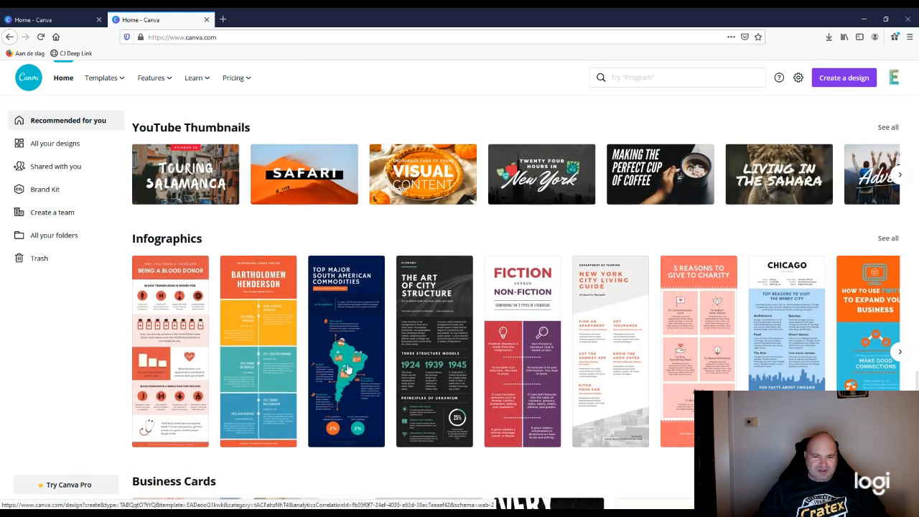
pyautogui.scroll(-7, 347, 368)
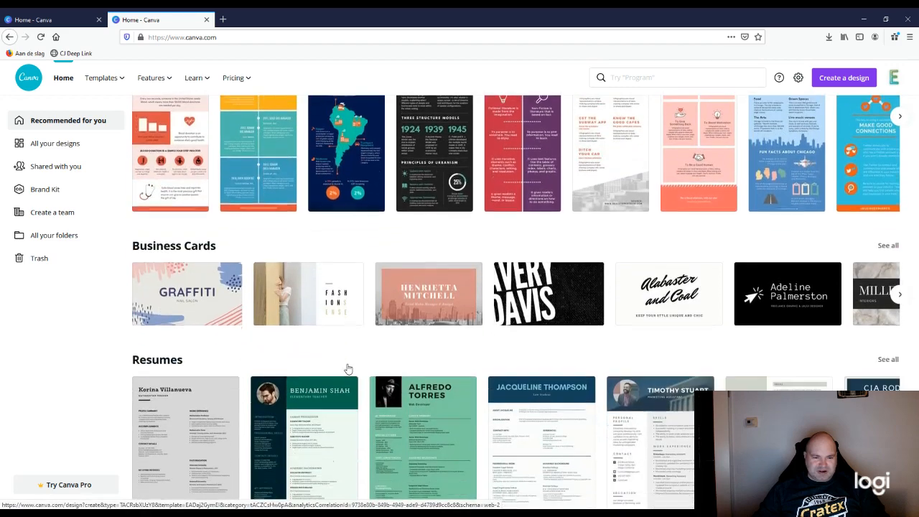
pyautogui.scroll(-6, 347, 369)
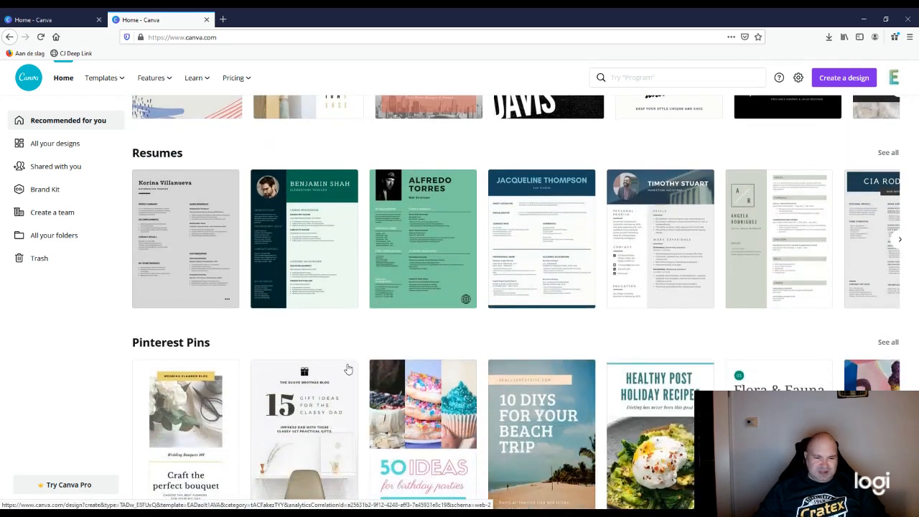
pyautogui.scroll(-7, 348, 370)
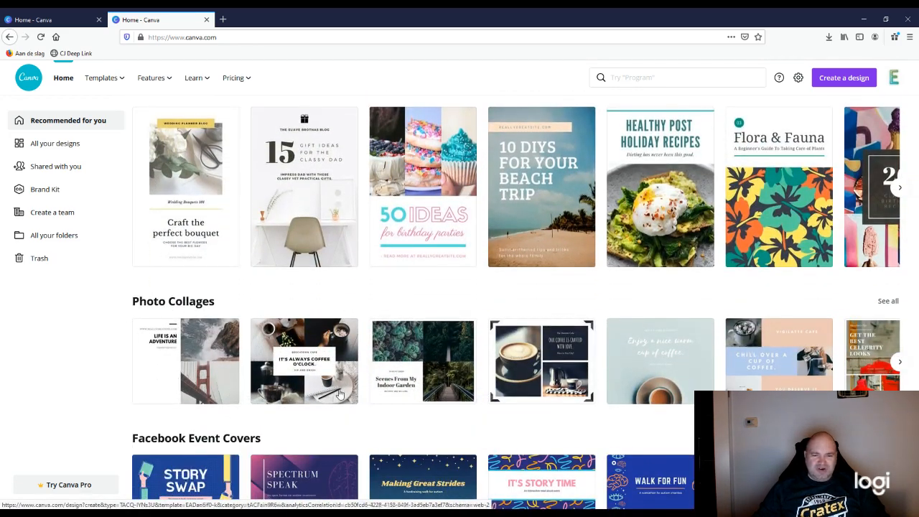
pyautogui.scroll(-5, 341, 393)
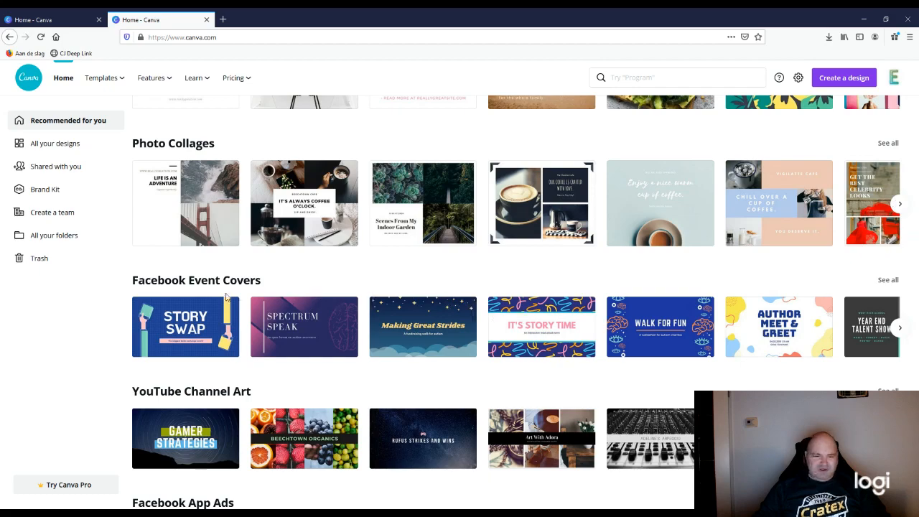
pyautogui.scroll(6, 216, 294)
pyautogui.scroll(15, 218, 294)
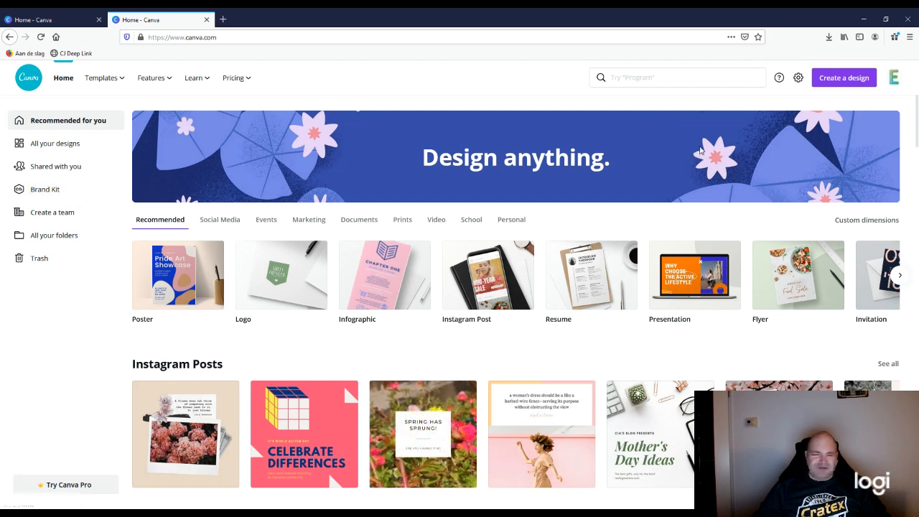
# - Create a new blank logo design of 500 × 500 px
pyautogui.click(41, 23)
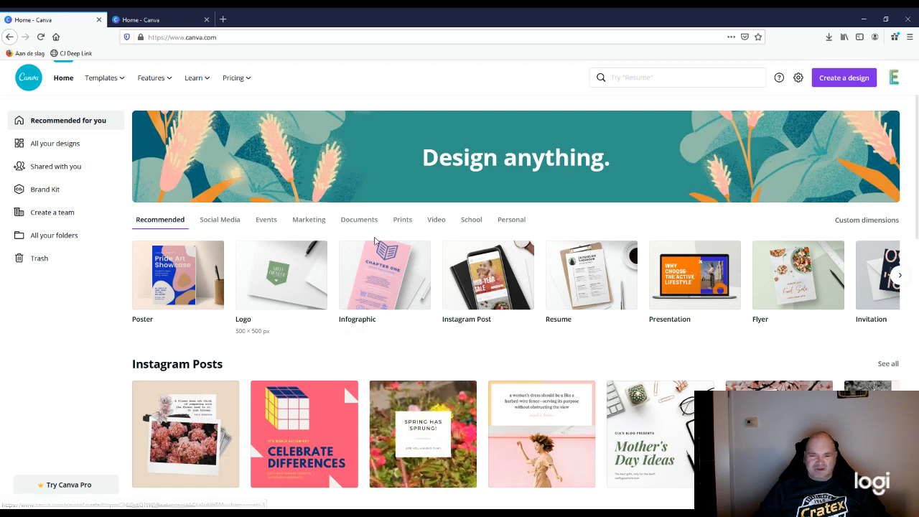
pyautogui.click(141, 23)
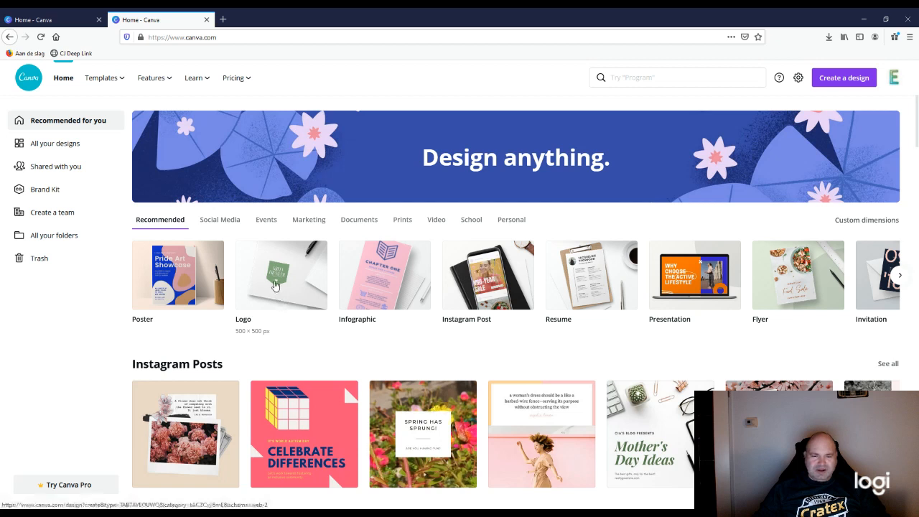
pyautogui.click(277, 290)
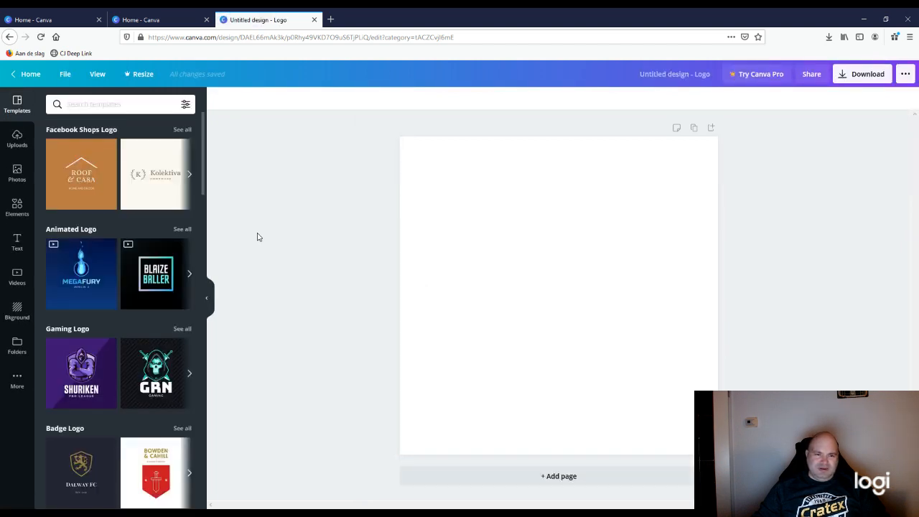
# - Upload the teddy bear image and place the bear on the blank logo page
pyautogui.click(13, 140)
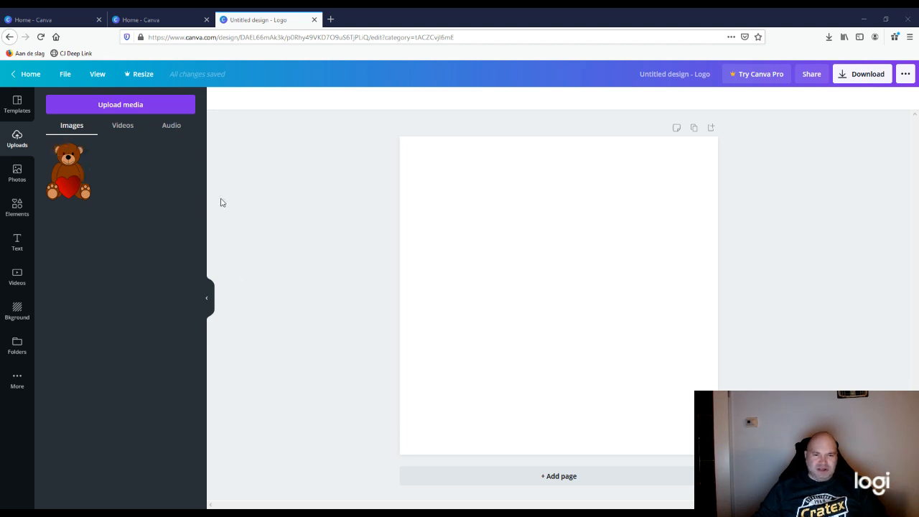
pyautogui.moveTo(127, 207); pyautogui.dragTo(78, 210)
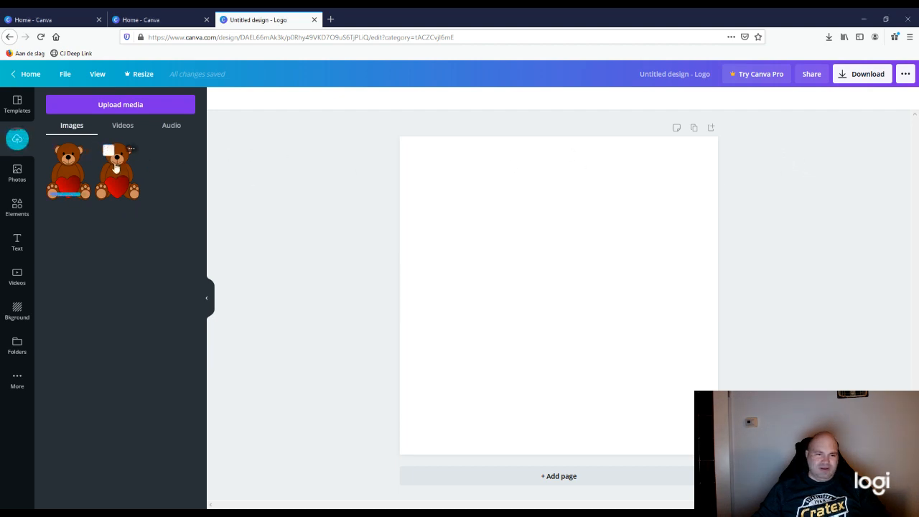
pyautogui.click(115, 168)
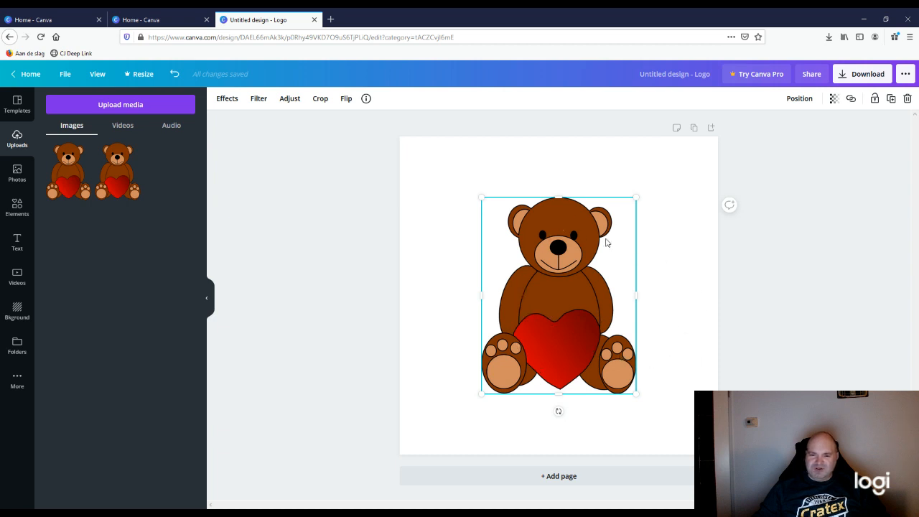
pyautogui.click(685, 334)
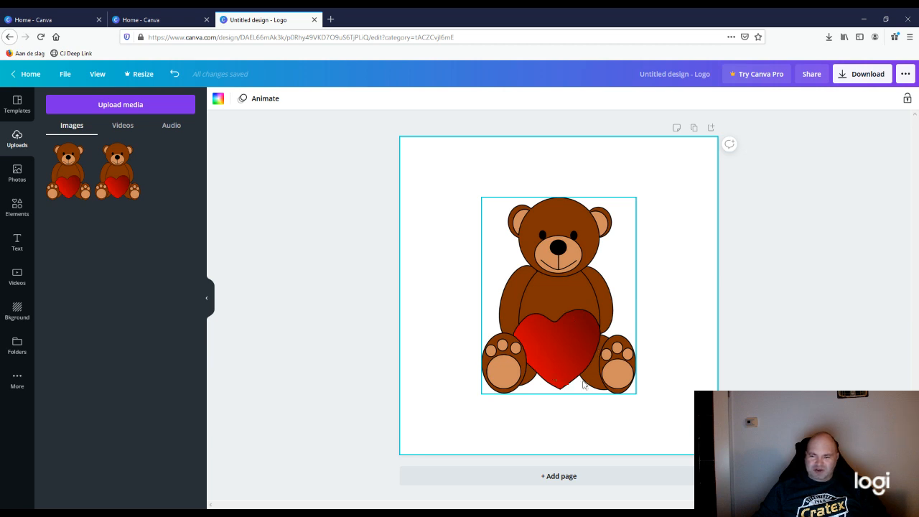
# - Add the recently used "hugs + kisses" font combination to the page and look through the other text styles
pyautogui.click(18, 243)
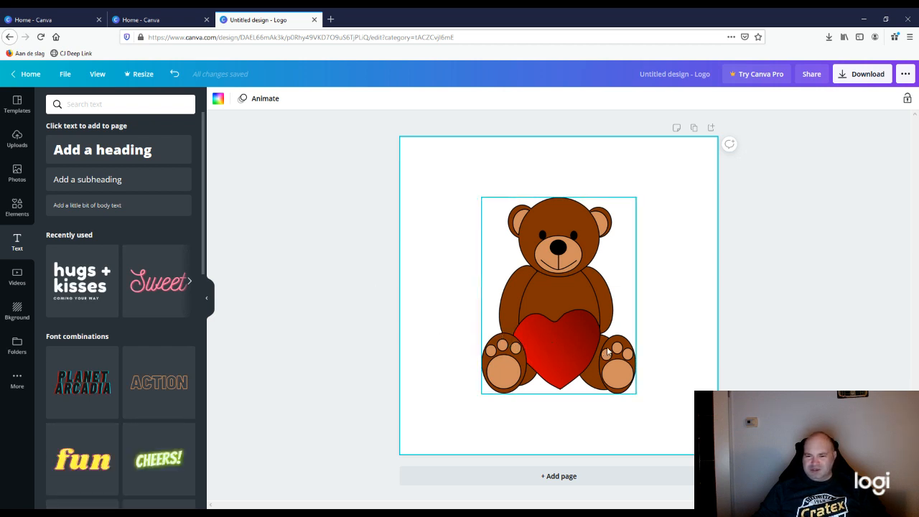
pyautogui.scroll(-3, 109, 363)
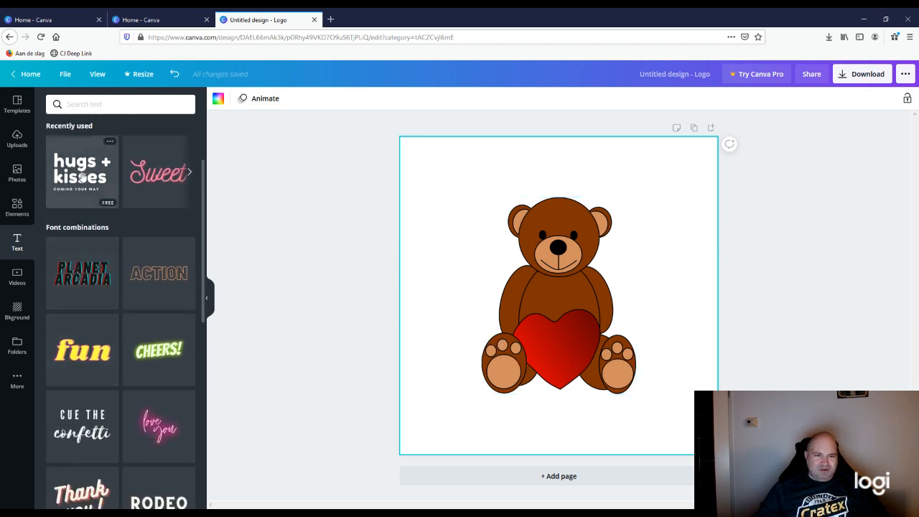
pyautogui.click(82, 175)
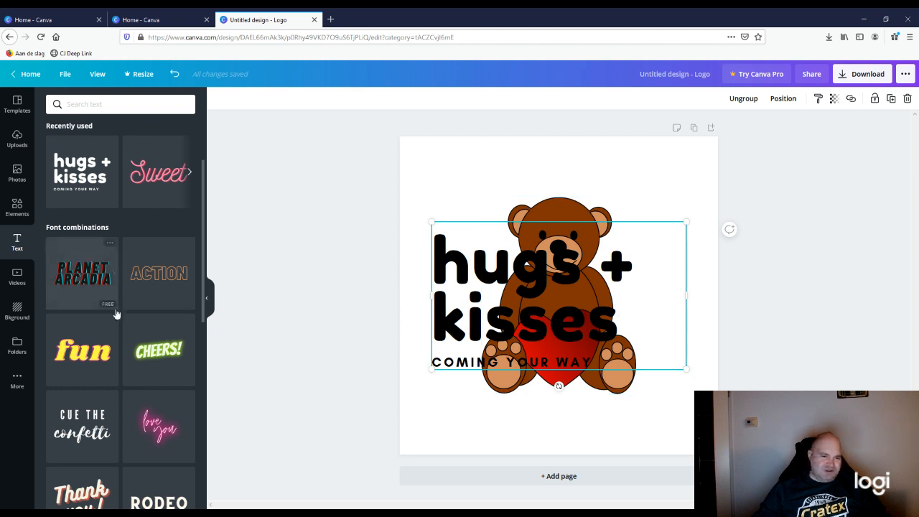
pyautogui.scroll(-3, 113, 377)
pyautogui.scroll(-8, 111, 376)
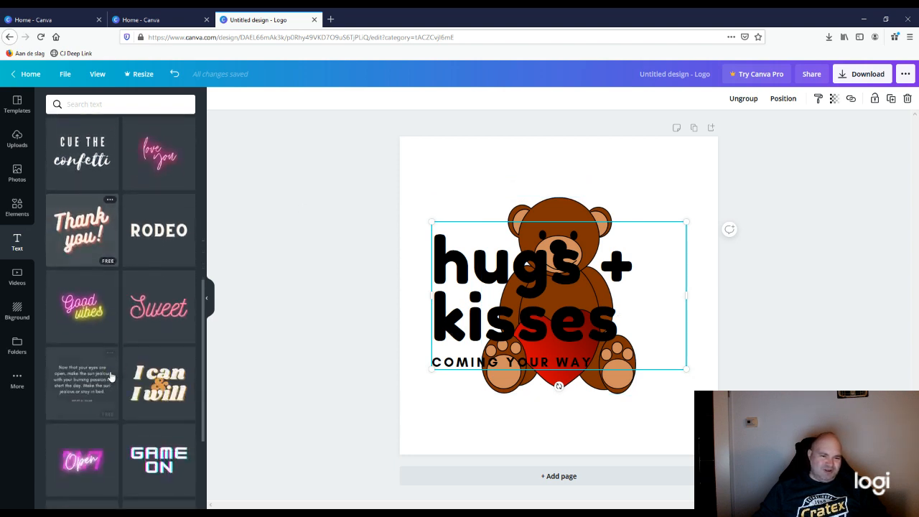
pyautogui.scroll(10, 114, 418)
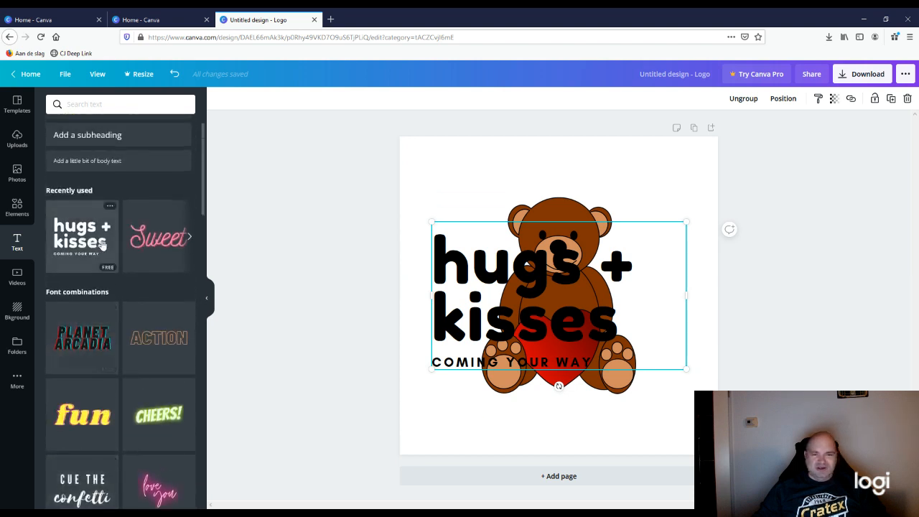
# - Change the text color of the "hugs + kisses" heading to white
pyautogui.click(572, 293)
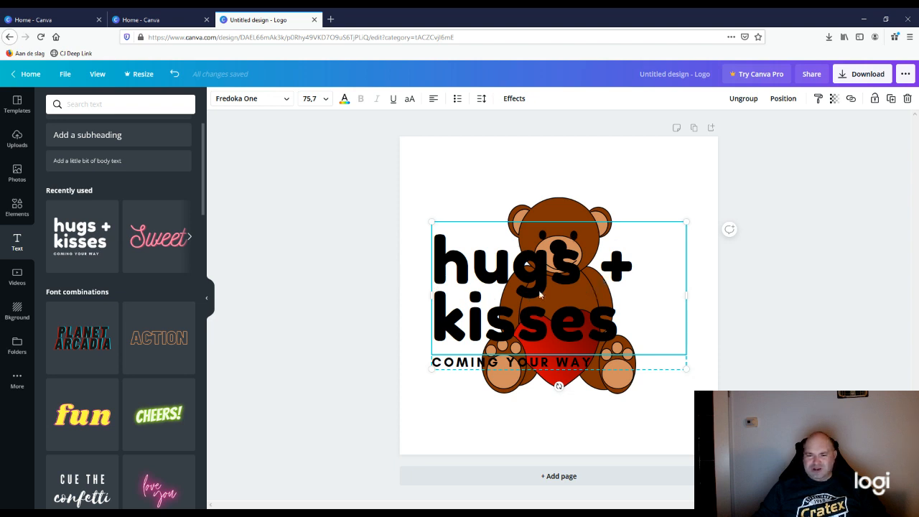
pyautogui.click(344, 100)
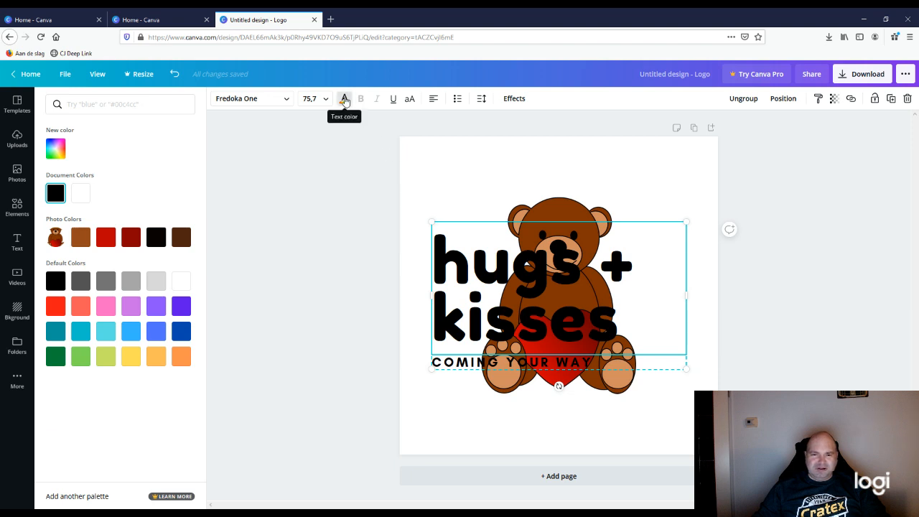
pyautogui.click(186, 284)
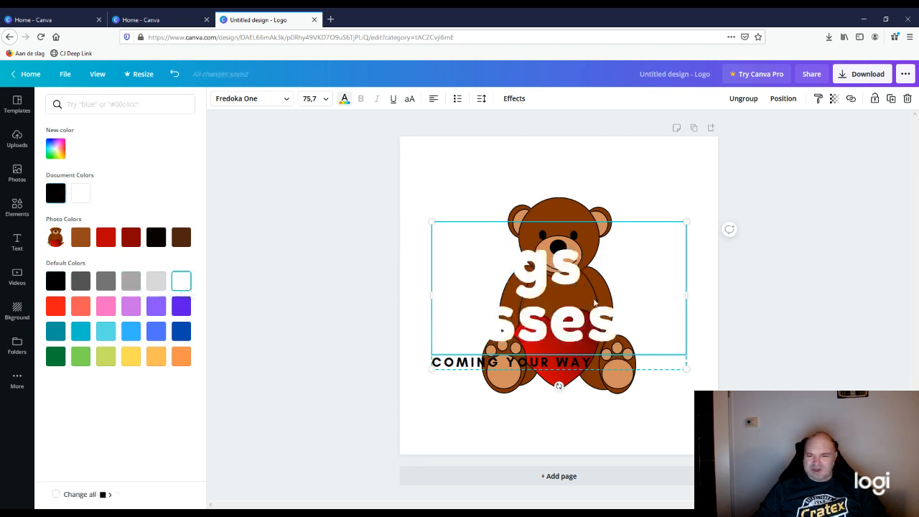
# - Shift the text group slightly left and delete the wording "COMING YOUR WAY" under the heading
pyautogui.click(595, 365)
pyautogui.moveTo(595, 365)
pyautogui.mouseDown()
pyautogui.moveTo(519, 365)
pyautogui.moveTo(589, 365)
pyautogui.mouseUp()
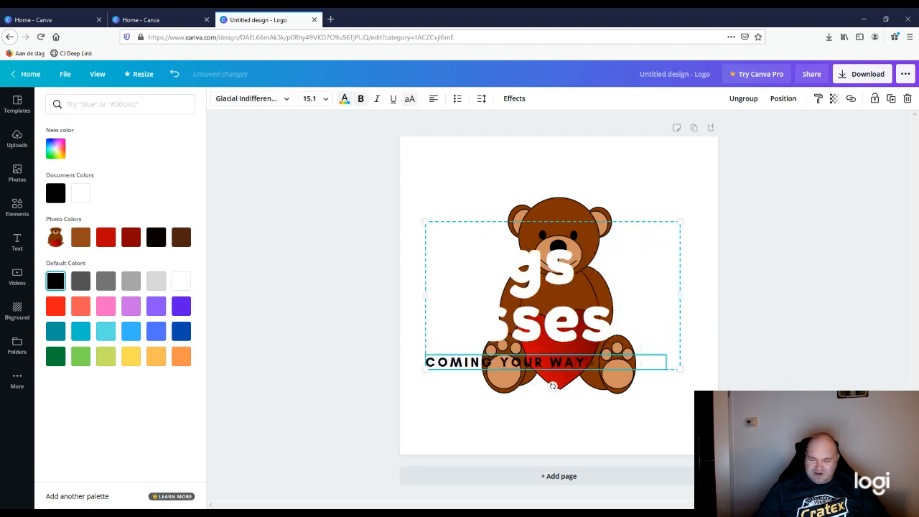
pyautogui.press('BackSpace')
pyautogui.press('BackSpace')
pyautogui.press('BackSpace')
pyautogui.press('BackSpace')
pyautogui.press('BackSpace')
pyautogui.press('BackSpace')
pyautogui.press('BackSpace')
pyautogui.press('BackSpace')
pyautogui.press('BackSpace')
pyautogui.press('BackSpace')
pyautogui.press('BackSpace')
pyautogui.press('BackSpace')
pyautogui.press('BackSpace')
pyautogui.press('BackSpace')
pyautogui.press('BackSpace')
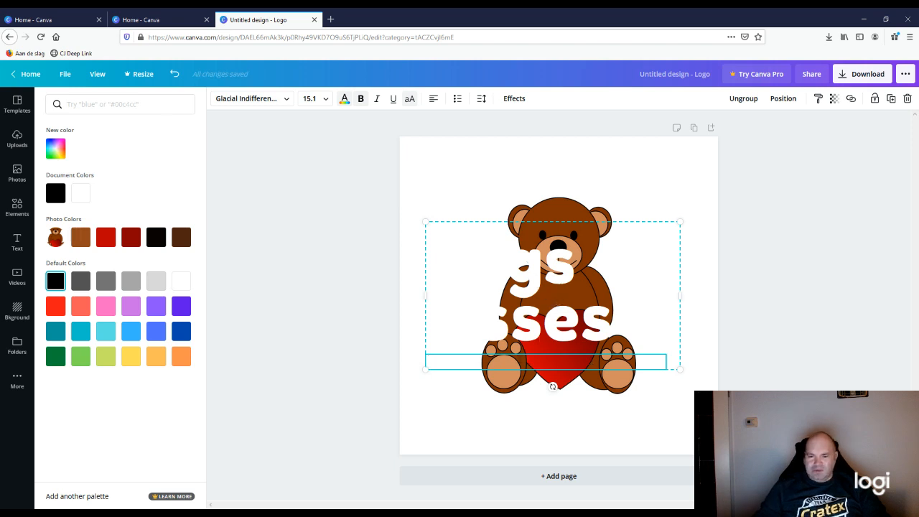
# - Replace the "hugs + kisses" heading wording with "Cuddly bear"
pyautogui.click(539, 290)
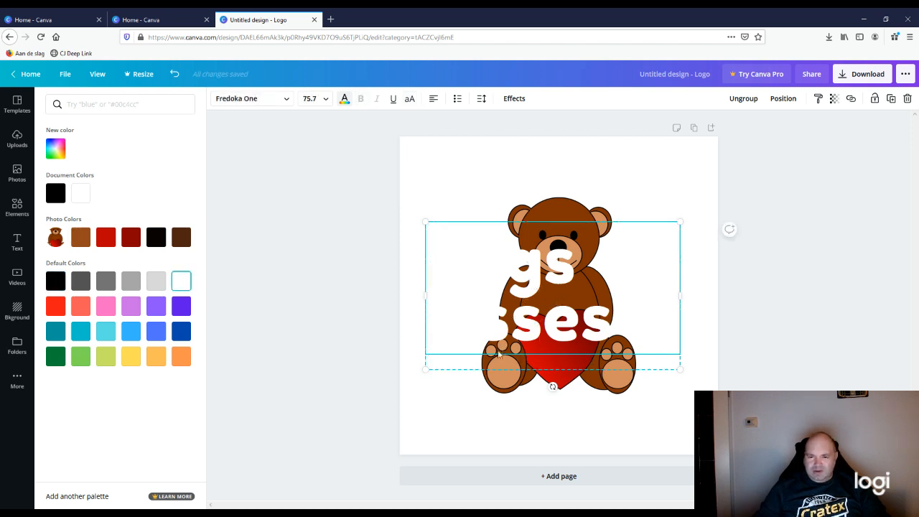
pyautogui.click(612, 325)
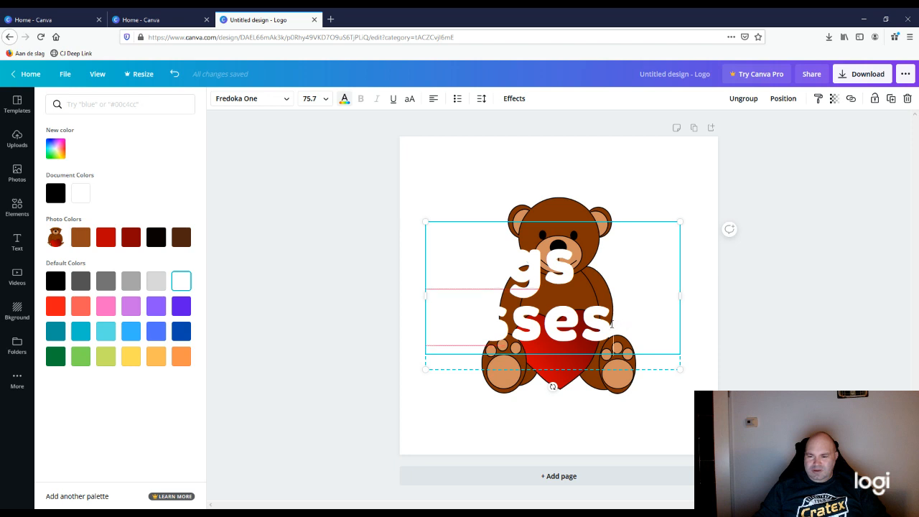
pyautogui.moveTo(616, 324); pyautogui.dragTo(438, 265)
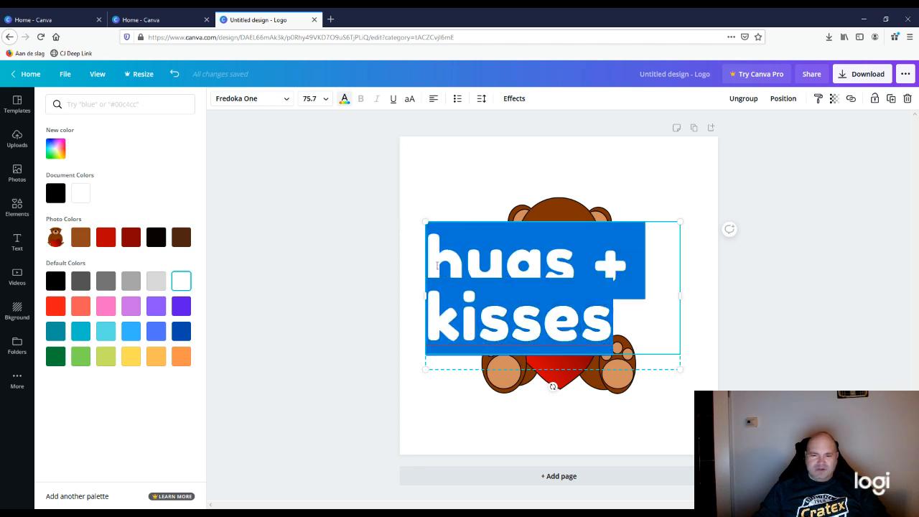
pyautogui.write('Cud')
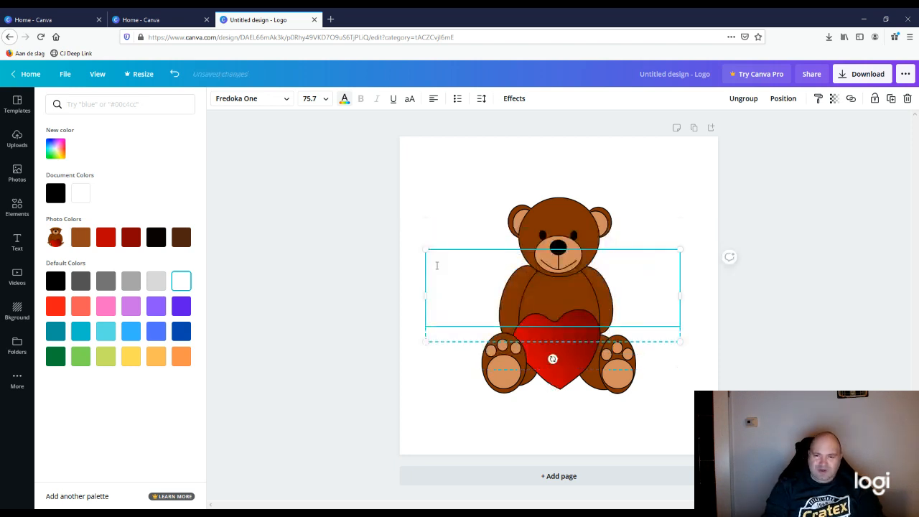
pyautogui.write('dly Bea')
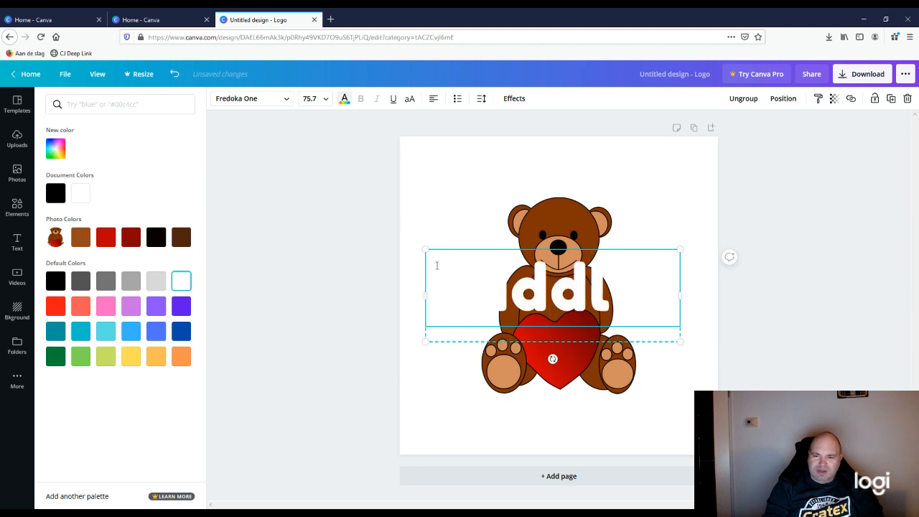
pyautogui.write('r')
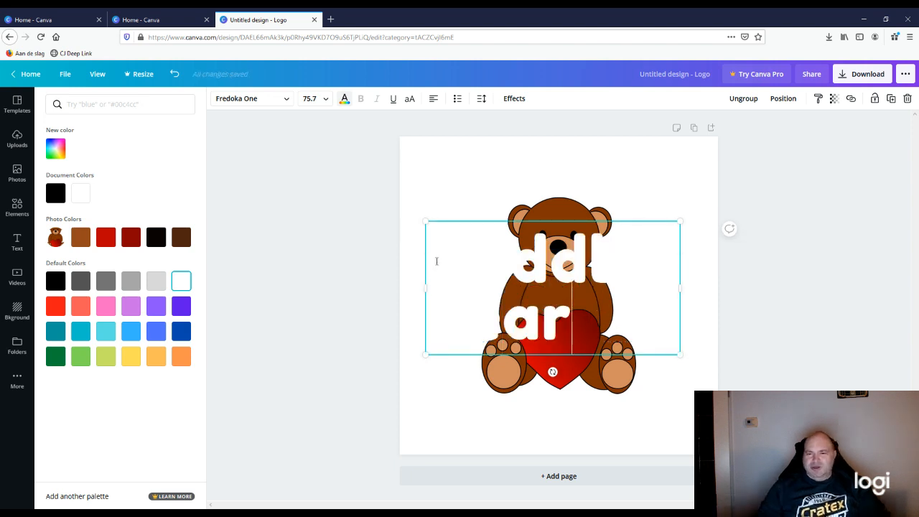
# - Set the heading's font size to 14 and write it as the single word "Cuddlybear"
pyautogui.moveTo(571, 330); pyautogui.dragTo(439, 260)
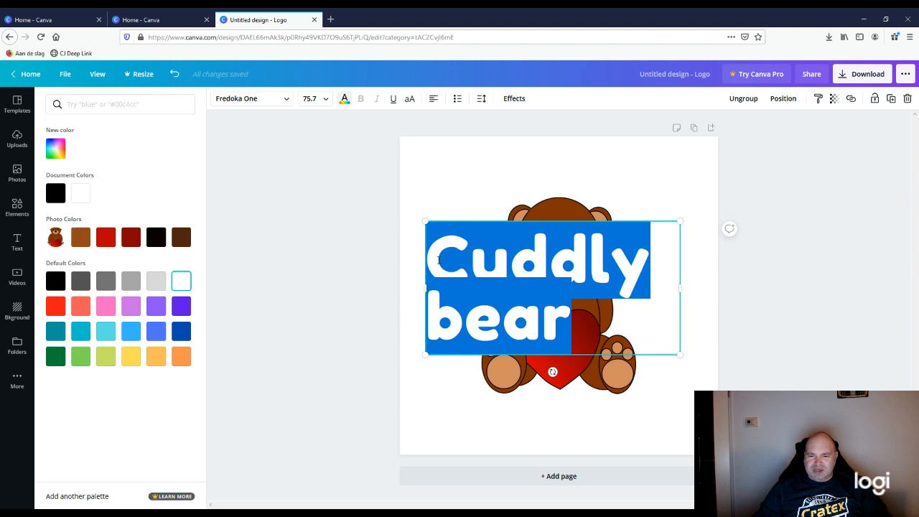
pyautogui.click(328, 101)
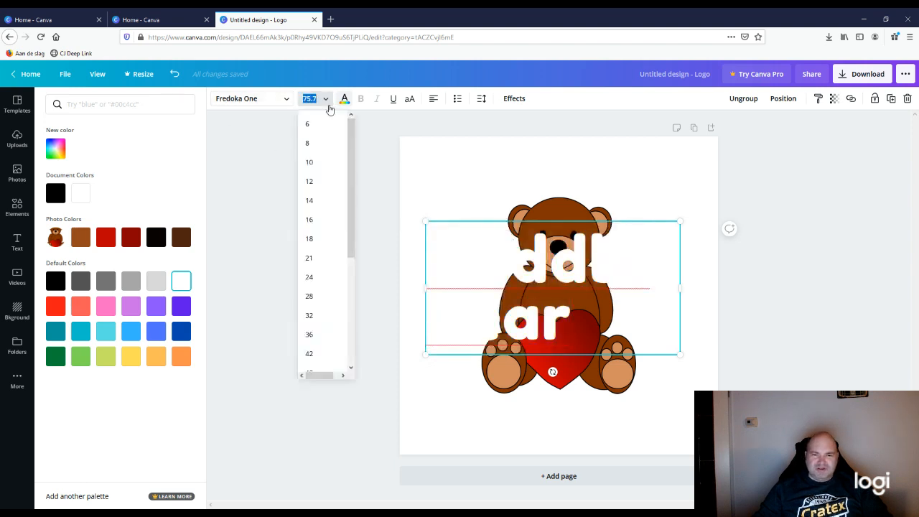
pyautogui.click(309, 202)
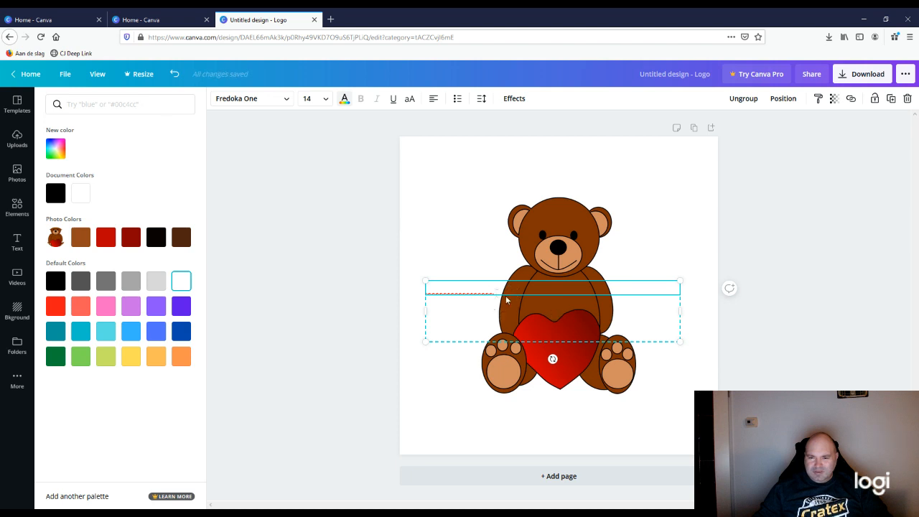
pyautogui.click(439, 281)
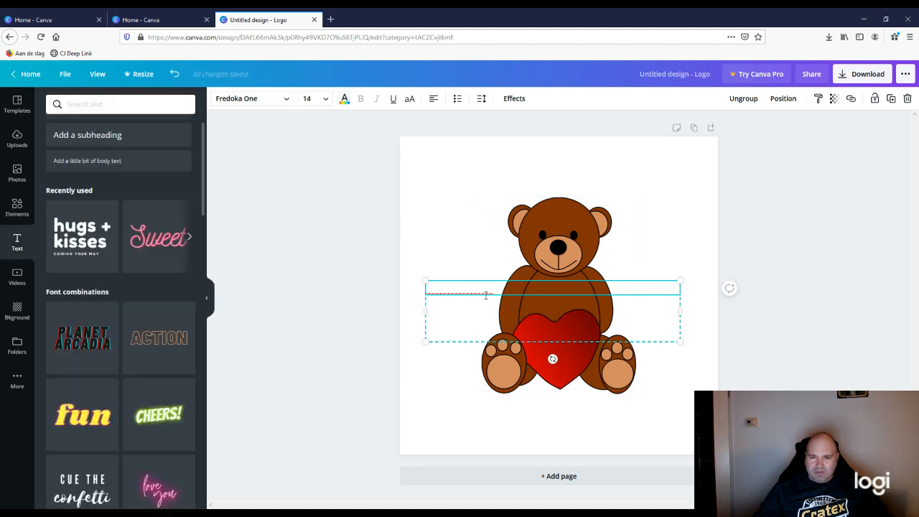
pyautogui.click(683, 247)
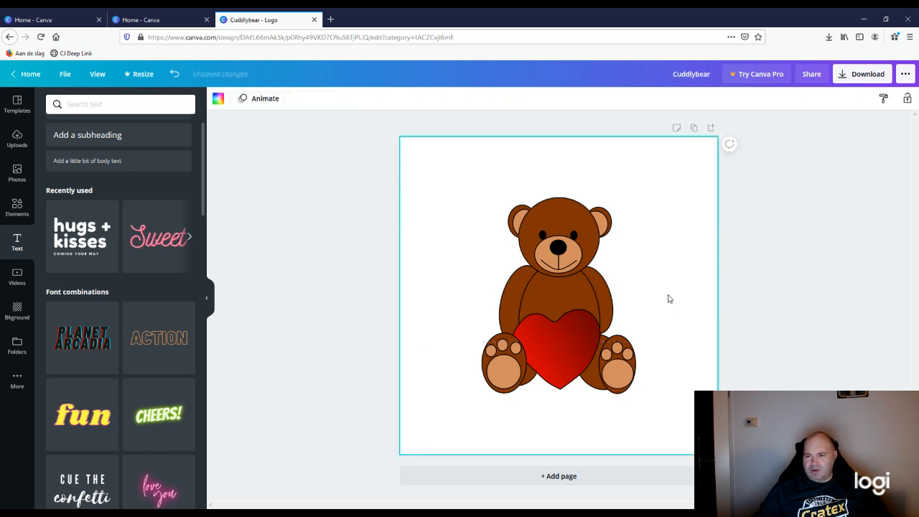
# - Move the "Cuddlybear" text group onto the bear's red heart and adjust its position slightly
pyautogui.moveTo(564, 329); pyautogui.dragTo(661, 373)
pyautogui.click(678, 265)
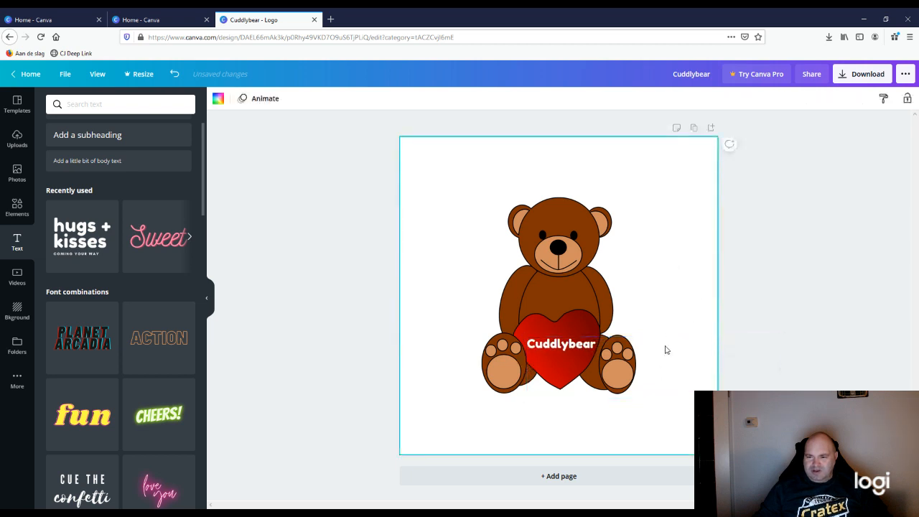
pyautogui.click(627, 352)
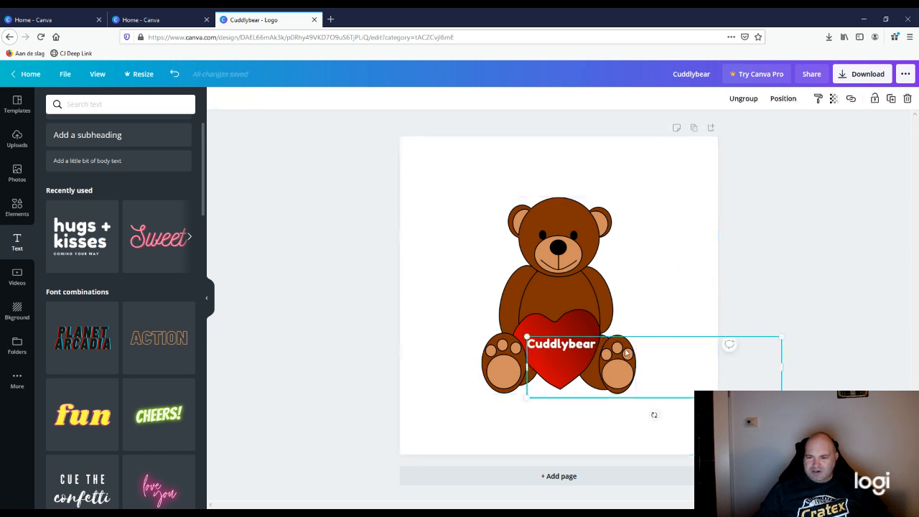
pyautogui.moveTo(675, 358)
pyautogui.mouseDown()
pyautogui.moveTo(558, 355)
pyautogui.moveTo(694, 355)
pyautogui.moveTo(589, 351)
pyautogui.moveTo(514, 285)
pyautogui.moveTo(648, 329)
pyautogui.moveTo(675, 363)
pyautogui.moveTo(689, 361)
pyautogui.moveTo(650, 364)
pyautogui.moveTo(694, 351)
pyautogui.moveTo(663, 265)
pyautogui.moveTo(575, 222)
pyautogui.moveTo(735, 341)
pyautogui.moveTo(612, 191)
pyautogui.moveTo(722, 310)
pyautogui.moveTo(571, 337)
pyautogui.moveTo(703, 319)
pyautogui.moveTo(682, 357)
pyautogui.mouseUp()
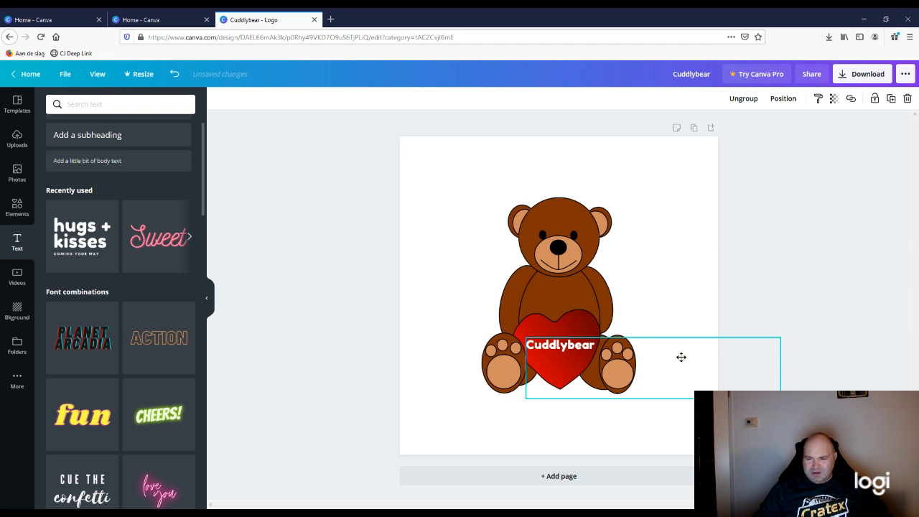
pyautogui.click(676, 304)
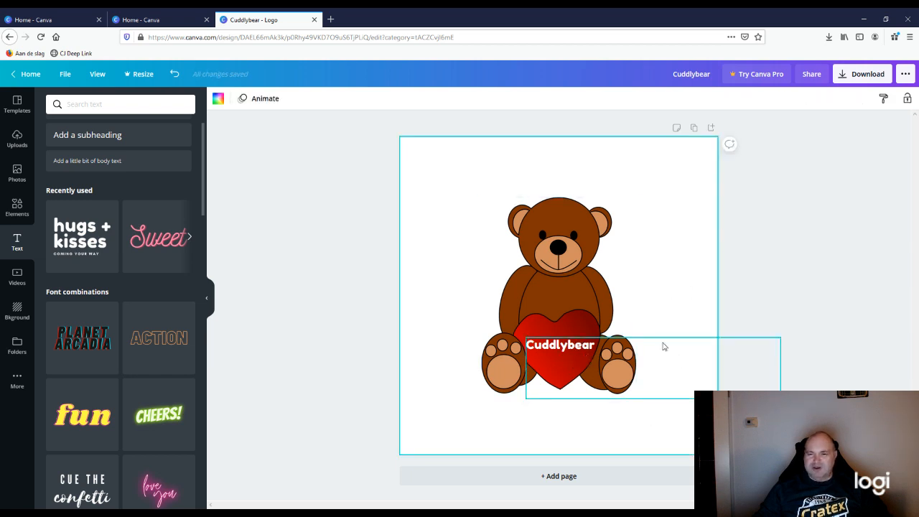
# - Change the font of the "Cuddlybear" text on the heart to Bukhari Script
pyautogui.click(551, 349)
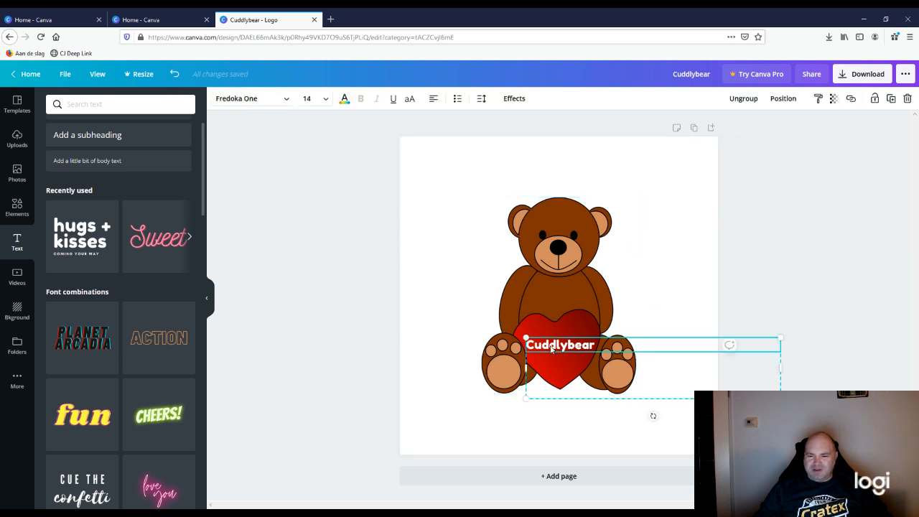
pyautogui.click(285, 101)
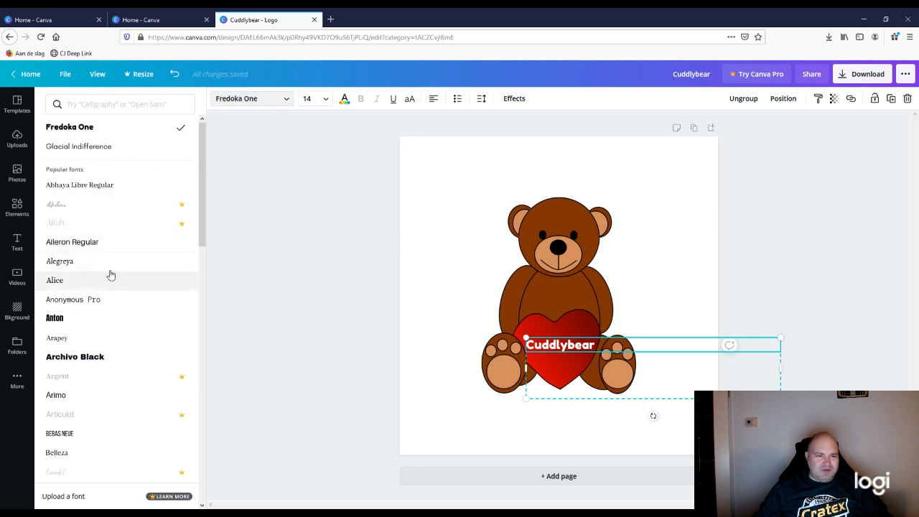
pyautogui.scroll(-1, 102, 306)
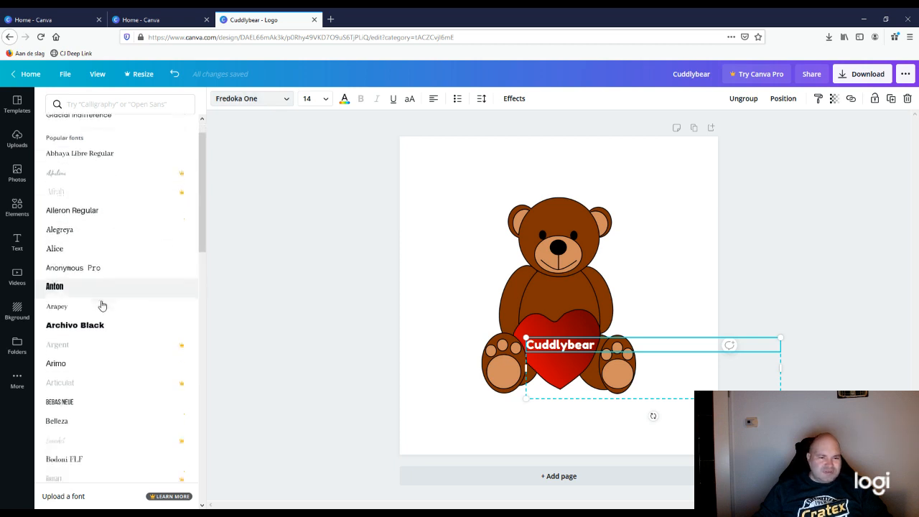
pyautogui.scroll(-6, 102, 306)
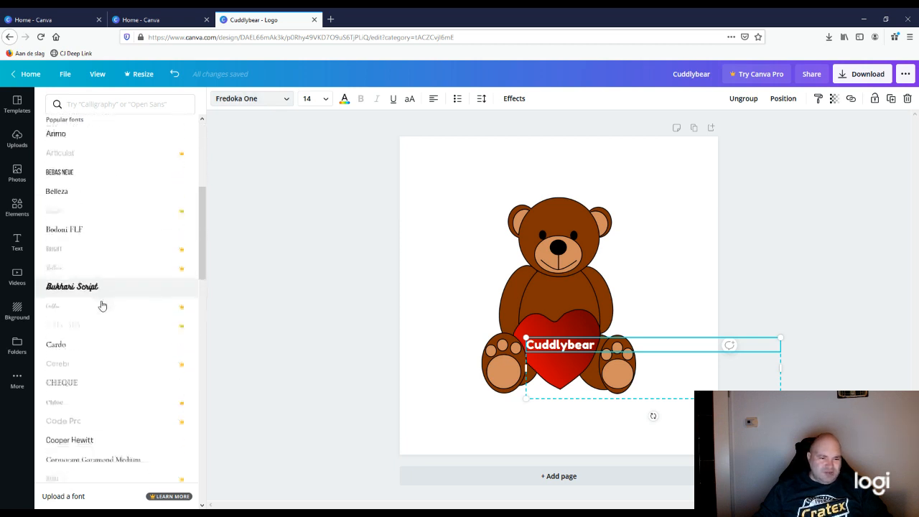
pyautogui.scroll(-2, 102, 306)
pyautogui.click(92, 233)
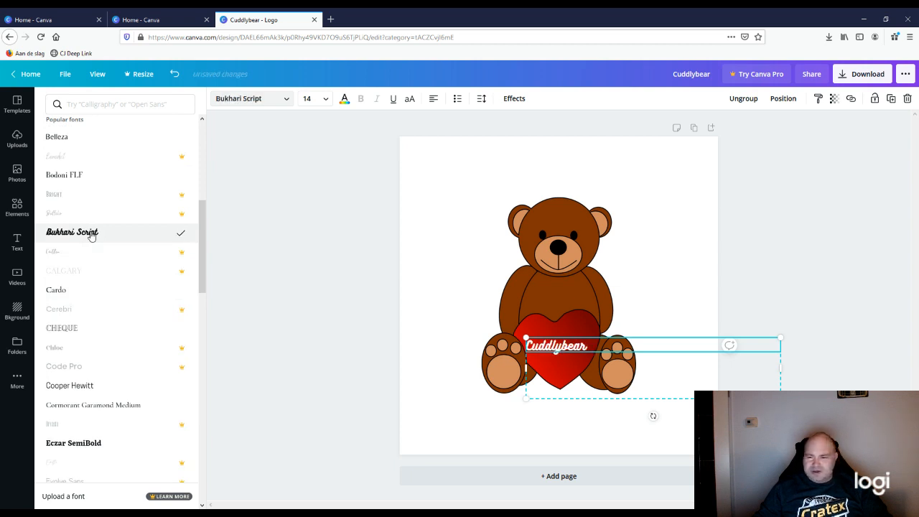
# - Look through the remaining popular and English fonts in the font list, and close it without choosing another one
pyautogui.scroll(-2, 113, 336)
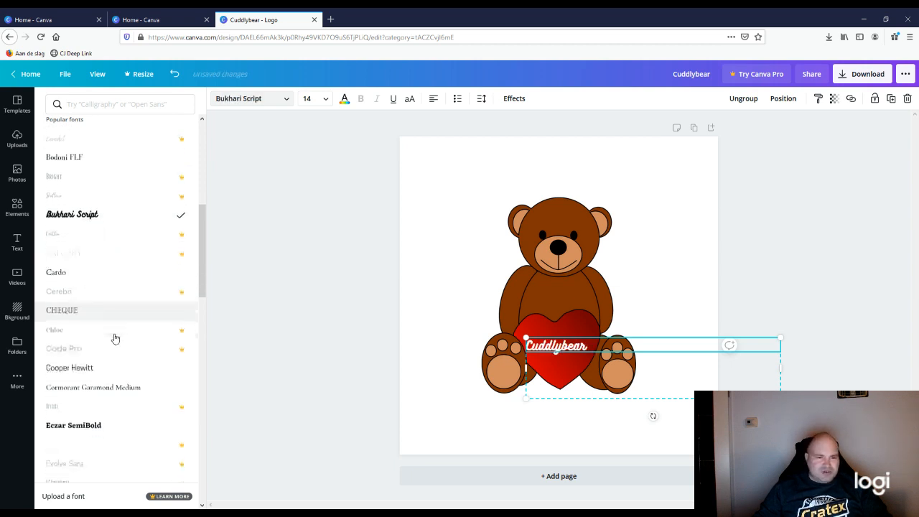
pyautogui.scroll(-7, 114, 338)
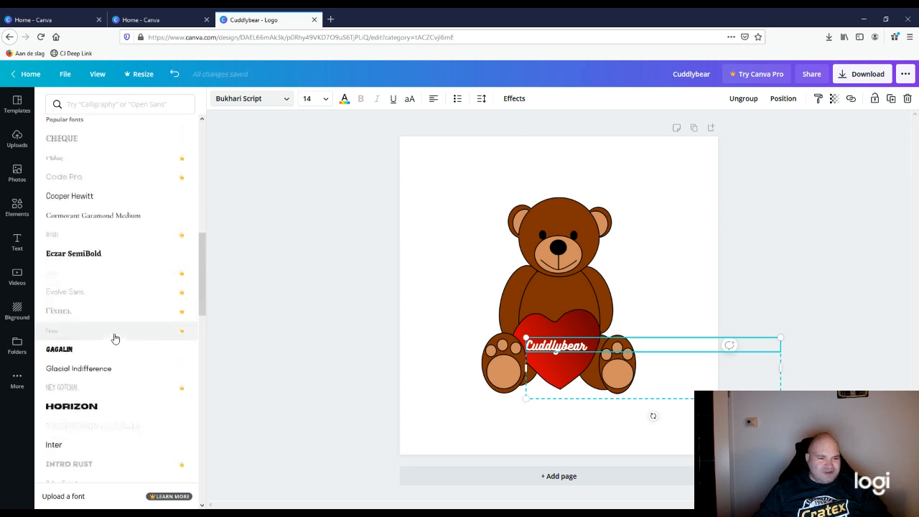
pyautogui.scroll(-7, 114, 338)
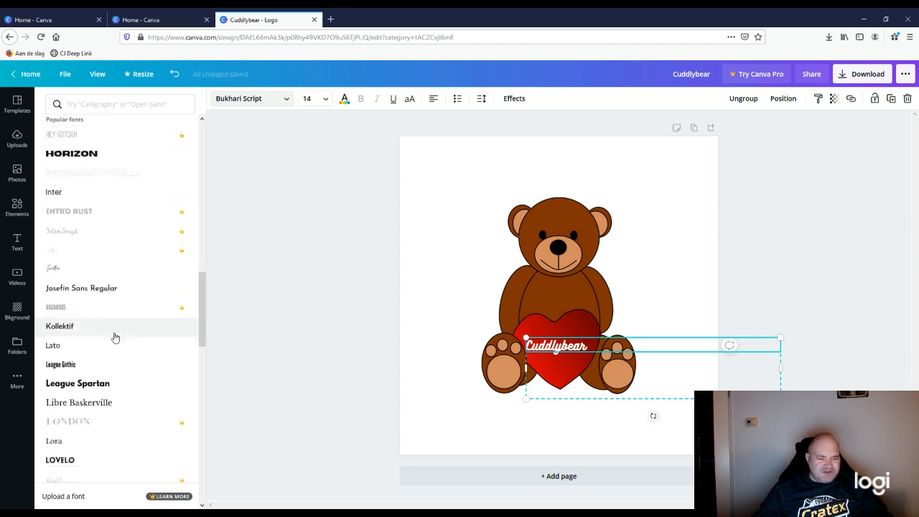
pyautogui.scroll(-8, 115, 338)
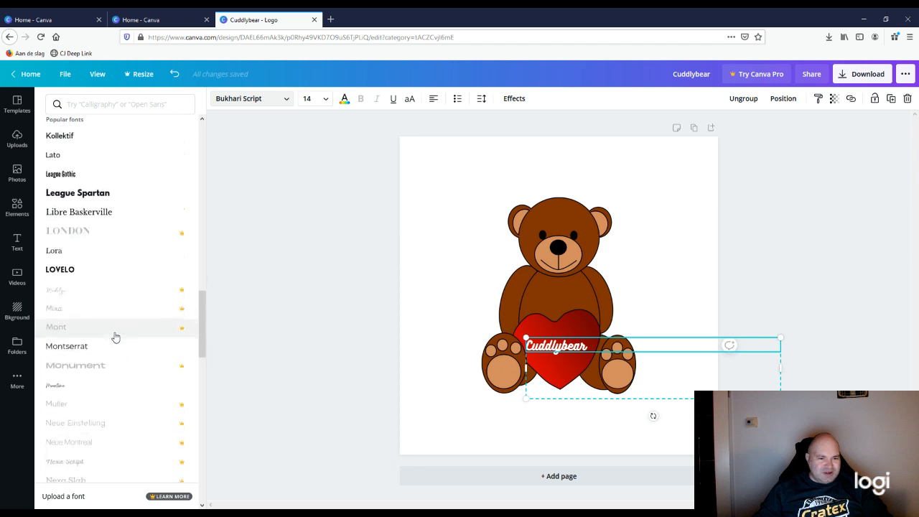
pyautogui.scroll(-4, 115, 337)
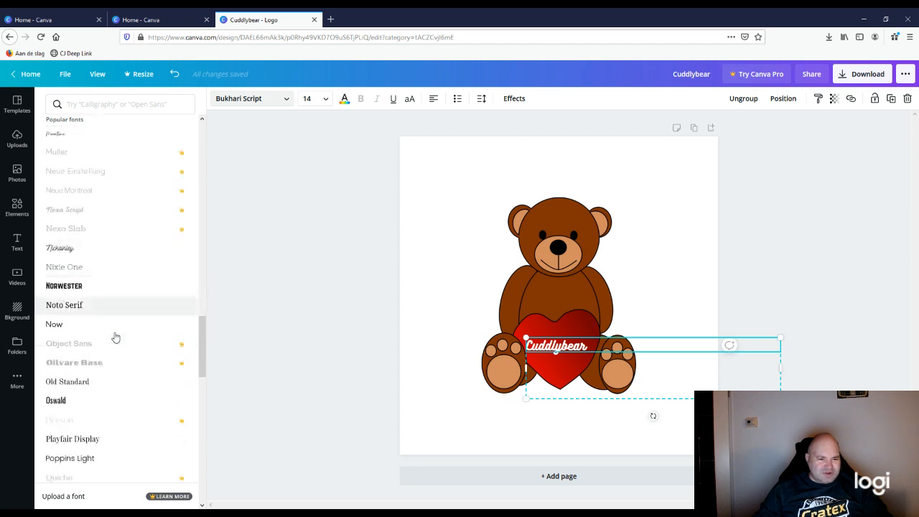
pyautogui.scroll(-7, 115, 338)
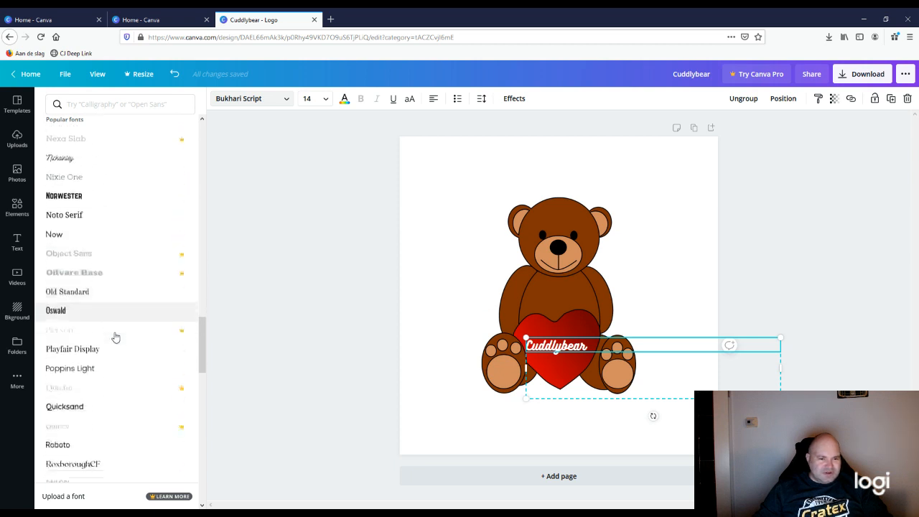
pyautogui.scroll(-10, 115, 338)
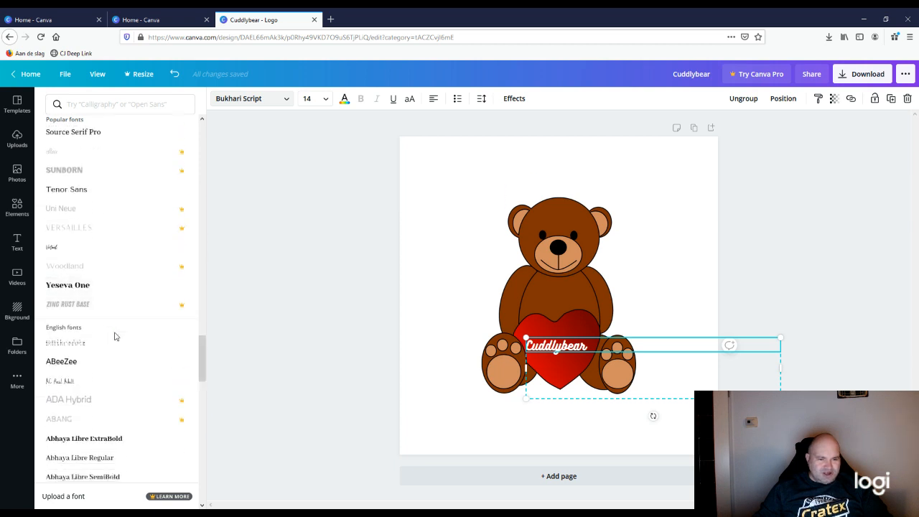
pyautogui.scroll(-3, 115, 336)
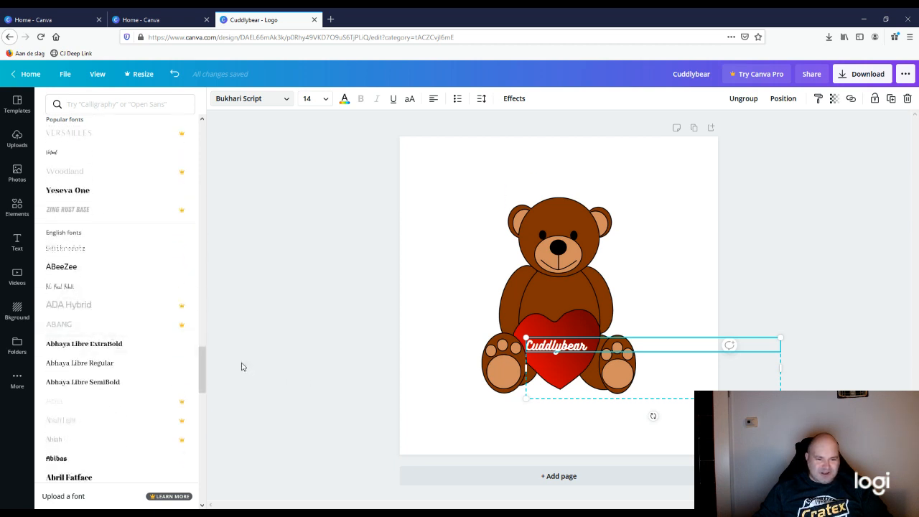
pyautogui.moveTo(204, 366); pyautogui.dragTo(205, 382)
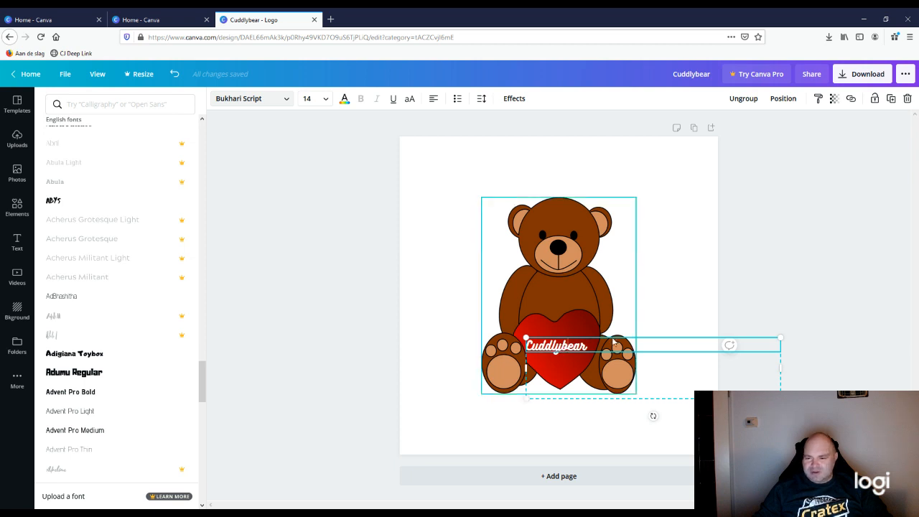
pyautogui.click(671, 367)
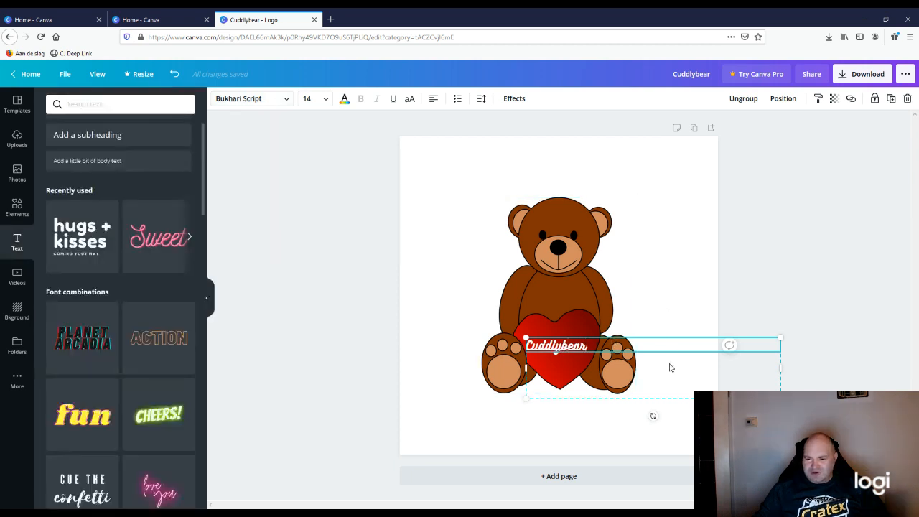
pyautogui.click(786, 306)
# - Nudge the "Cuddlybear" text group slightly right and down to center the word on the red heart
pyautogui.click(589, 359)
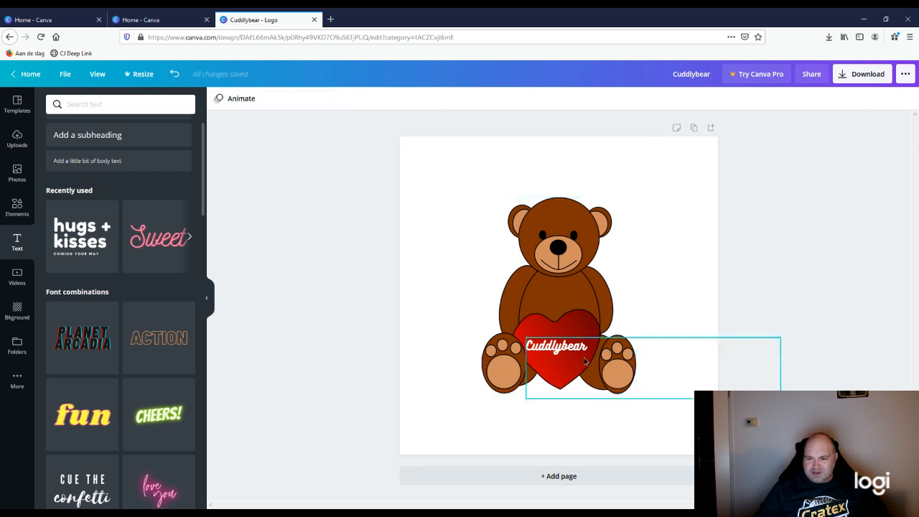
pyautogui.moveTo(672, 361); pyautogui.dragTo(674, 359)
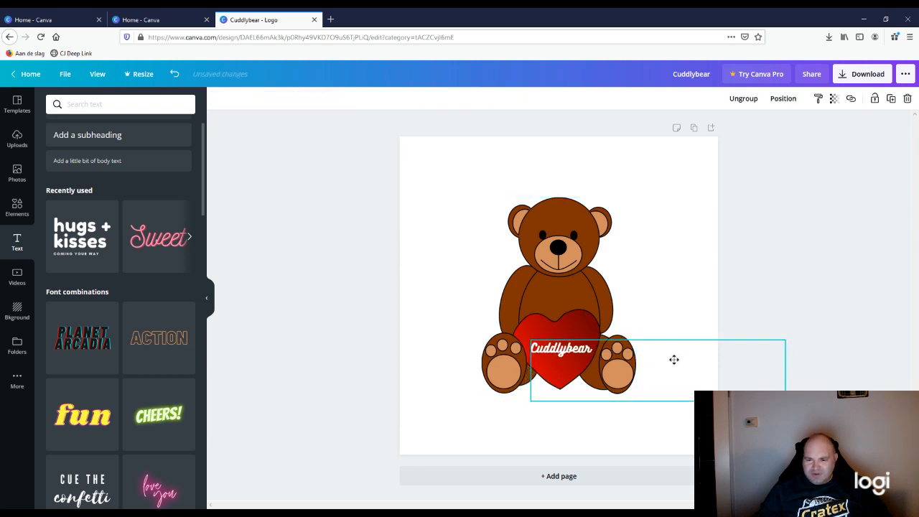
pyautogui.click(700, 284)
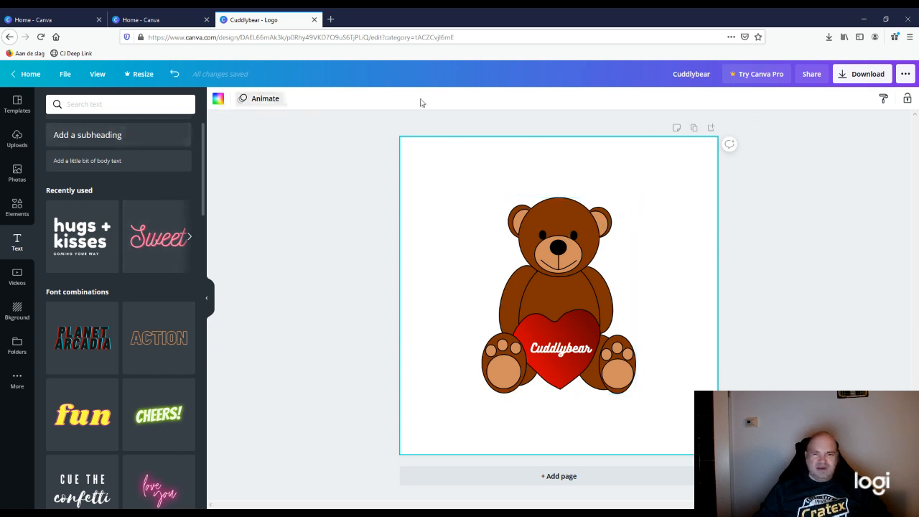
pyautogui.click(211, 103)
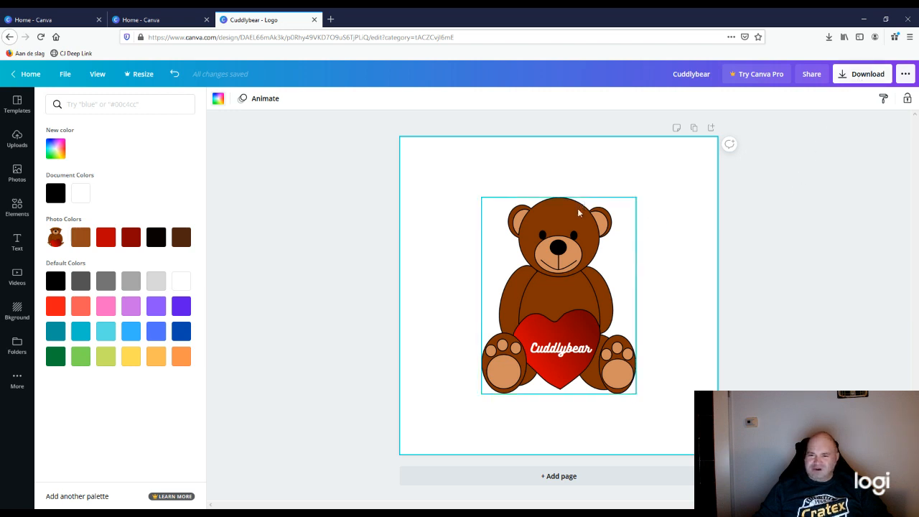
# - Download the finished logo as a PNG file and dismiss the business card offer
pyautogui.click(861, 76)
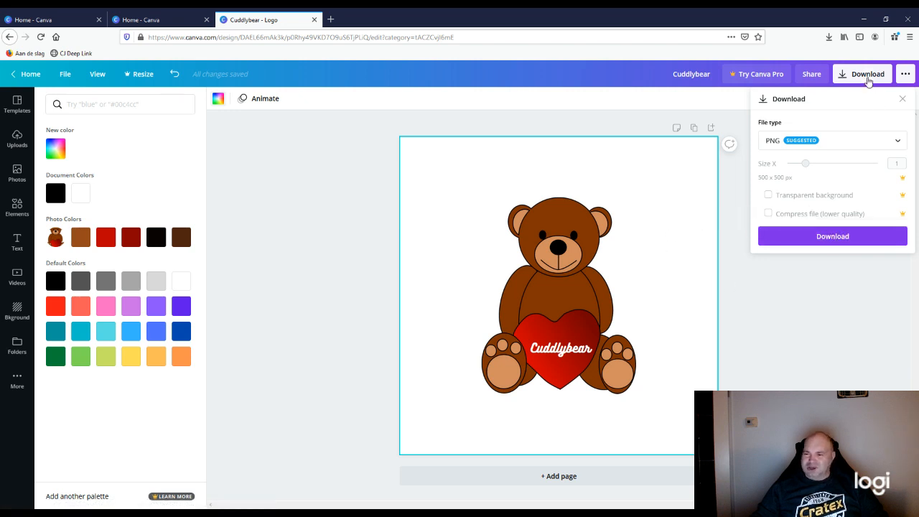
pyautogui.click(806, 241)
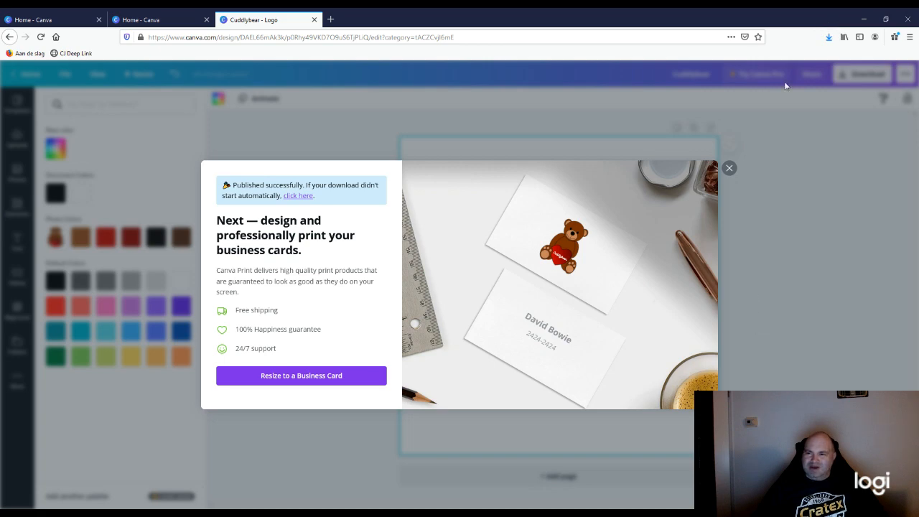
pyautogui.click(730, 168)
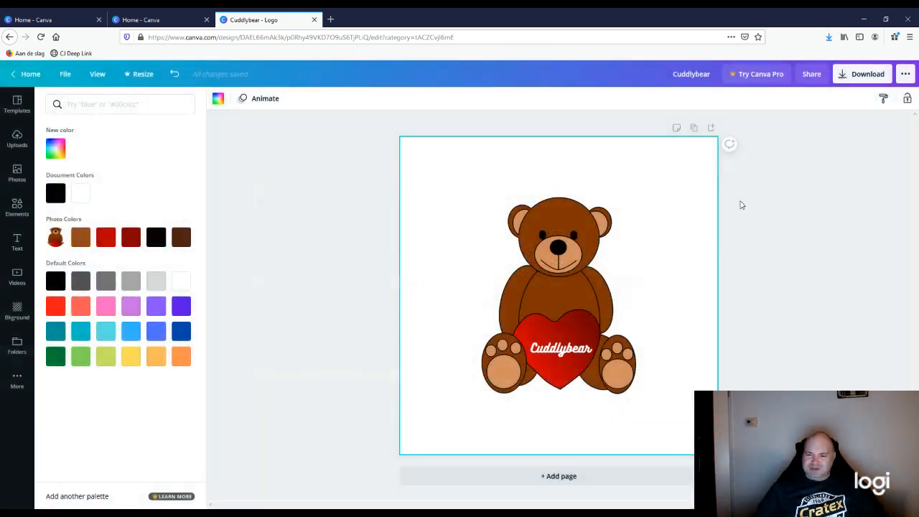